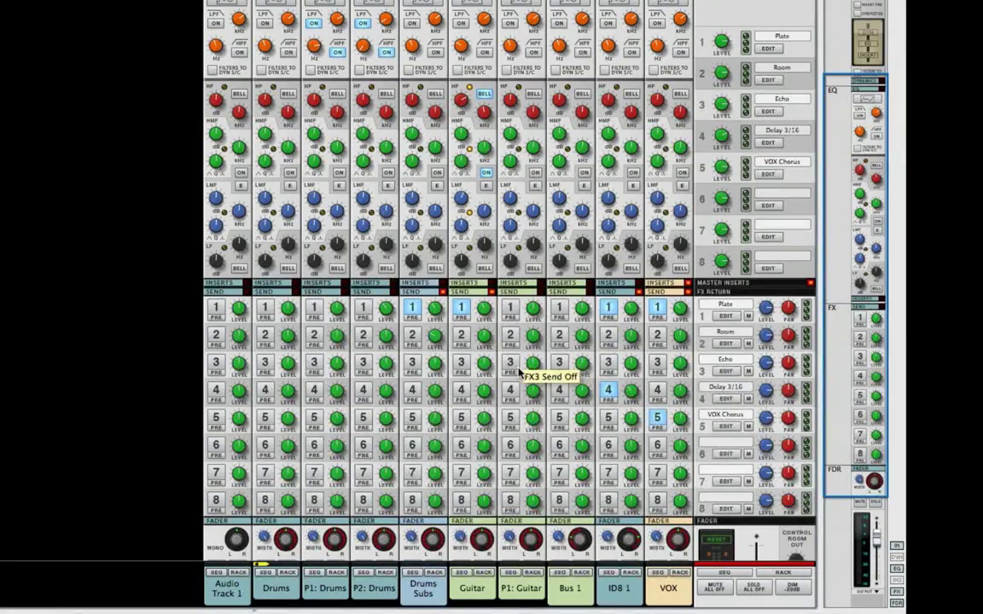
scroll(517, 373, "down", 5)
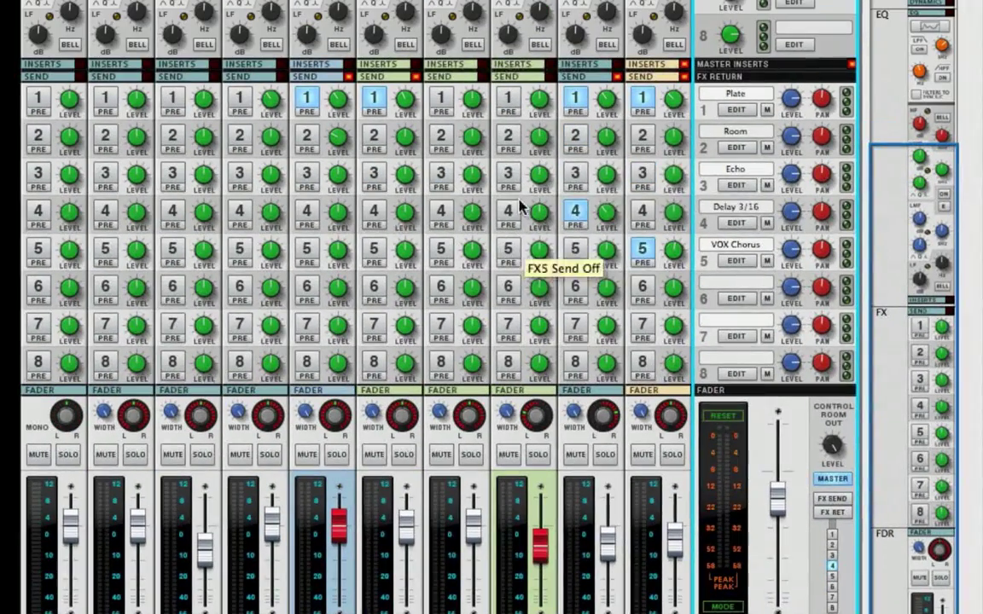
left_click(573, 95)
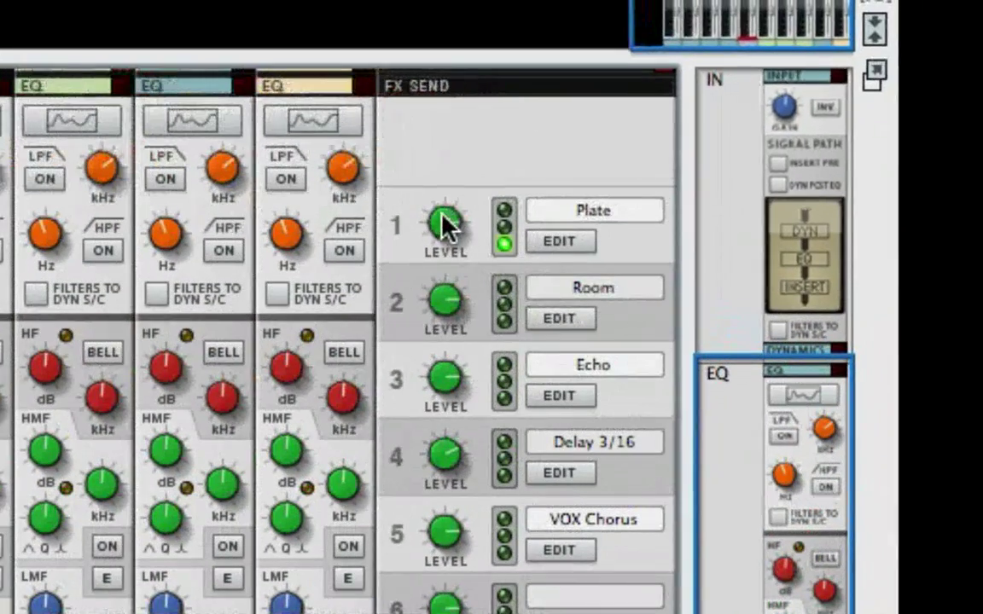
Step: Balance the Plate effect's levels: raise the Drums Subs FX1 send, lower the Plate master send and raise the Plate return slightly
mouse_move(441, 216)
left_mouse_down()
mouse_move(448, 187)
mouse_move(450, 308)
mouse_move(448, 211)
mouse_move(453, 227)
left_mouse_up()
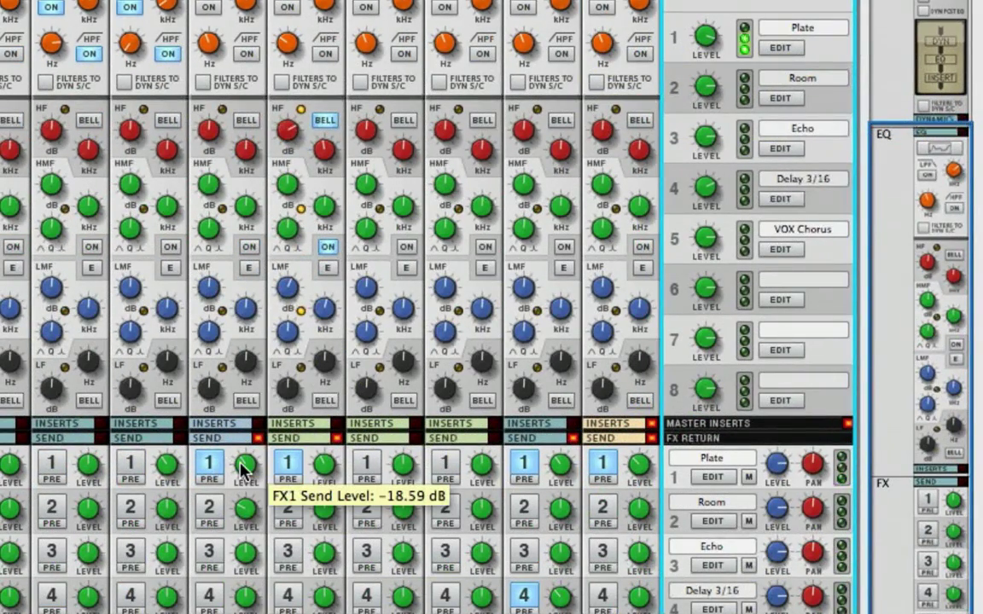
left_click_drag(241, 466, 238, 458)
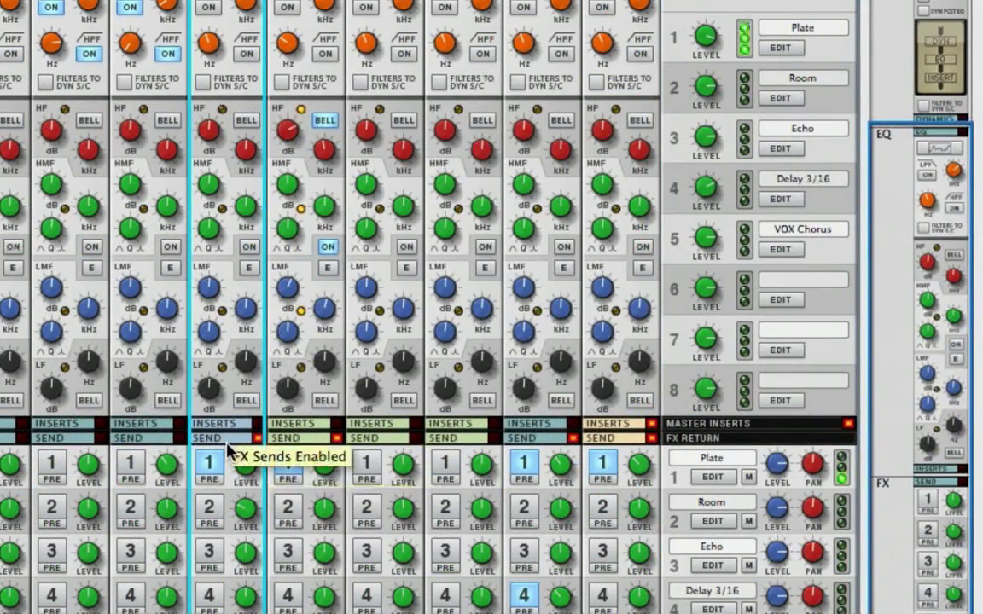
left_click_drag(703, 32, 702, 59)
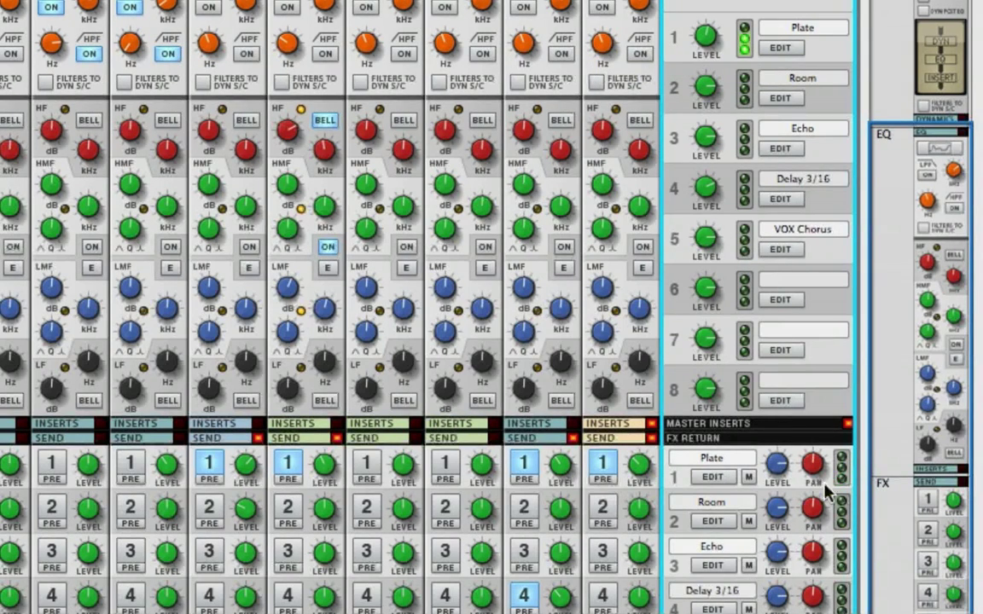
mouse_move(781, 469)
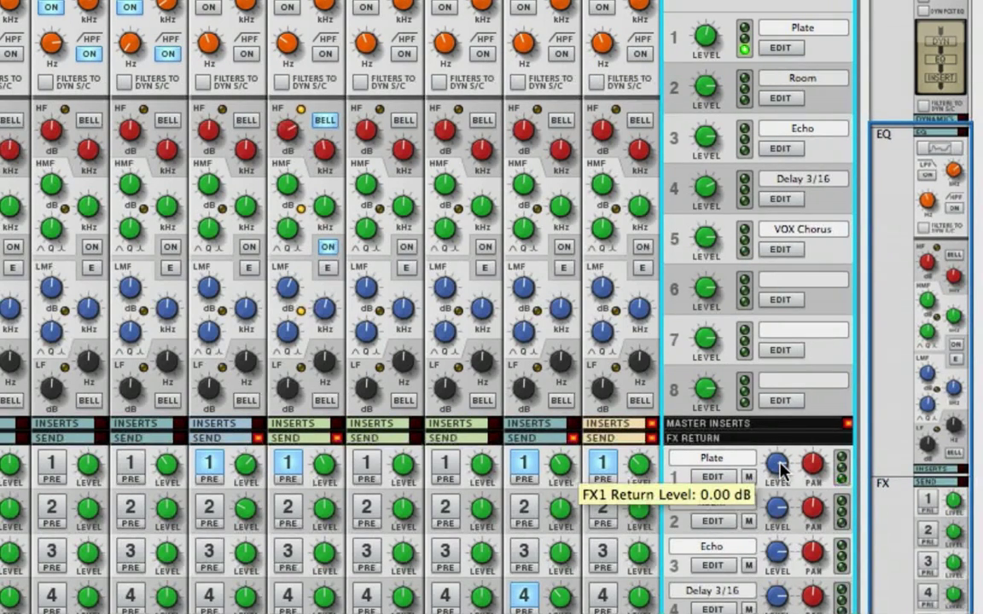
mouse_move(781, 469)
left_mouse_down()
mouse_move(785, 454)
mouse_move(782, 507)
mouse_move(781, 464)
left_mouse_up()
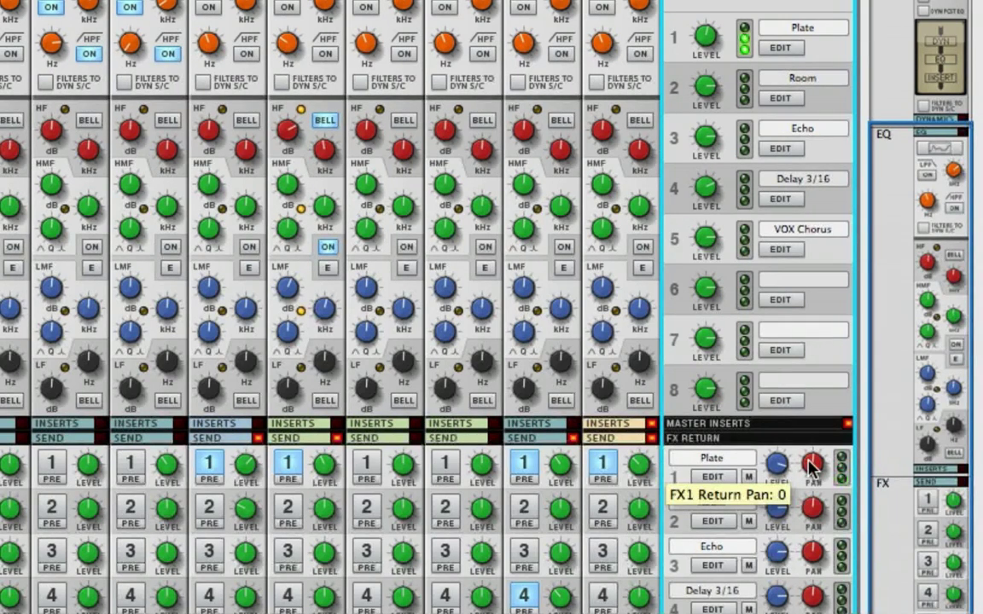
Step: Try the Plate return's pan at full left (-100) and its mute, restoring both
left_click_drag(811, 464, 794, 497)
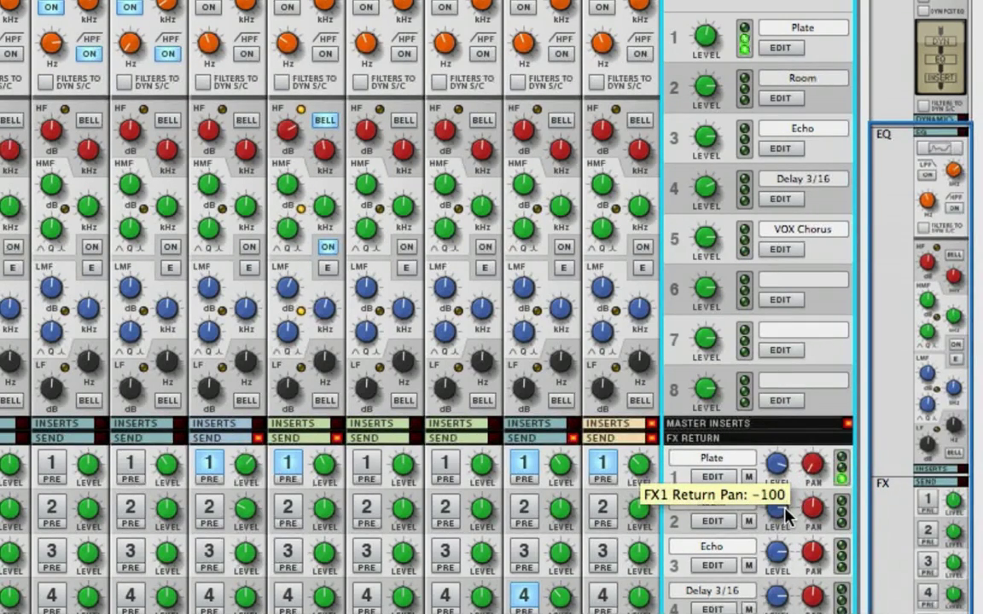
left_click_drag(785, 516, 786, 468)
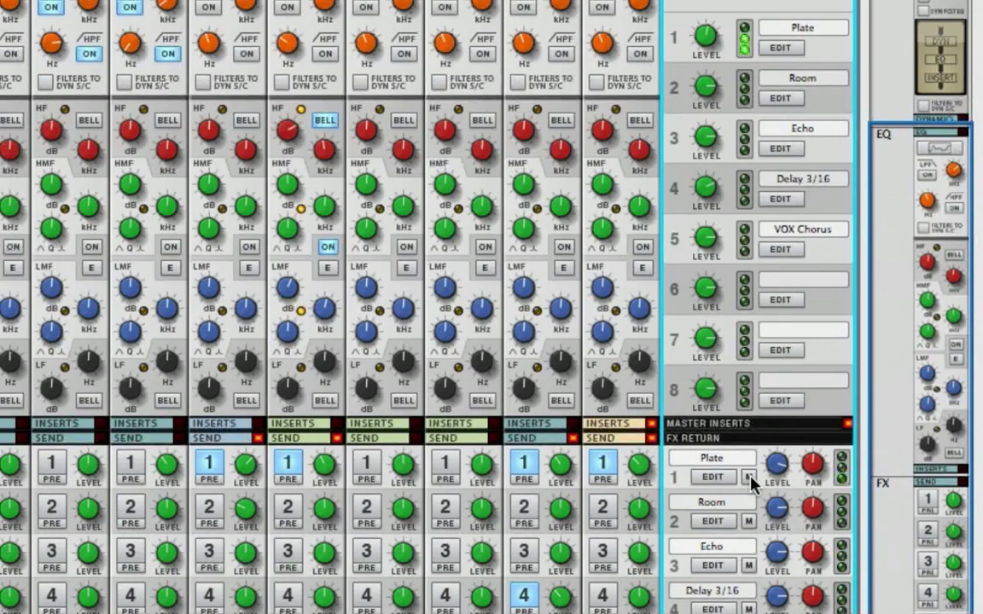
left_click(749, 477)
left_click(748, 479)
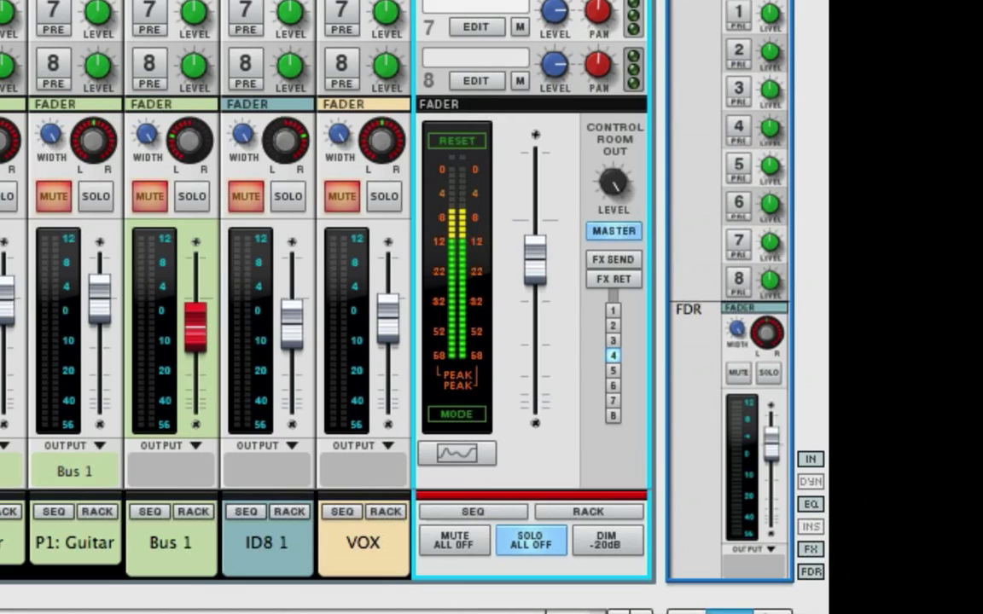
Step: Audition FX send 1 and its FX return as the control room source, ending back on Master
left_click(621, 267)
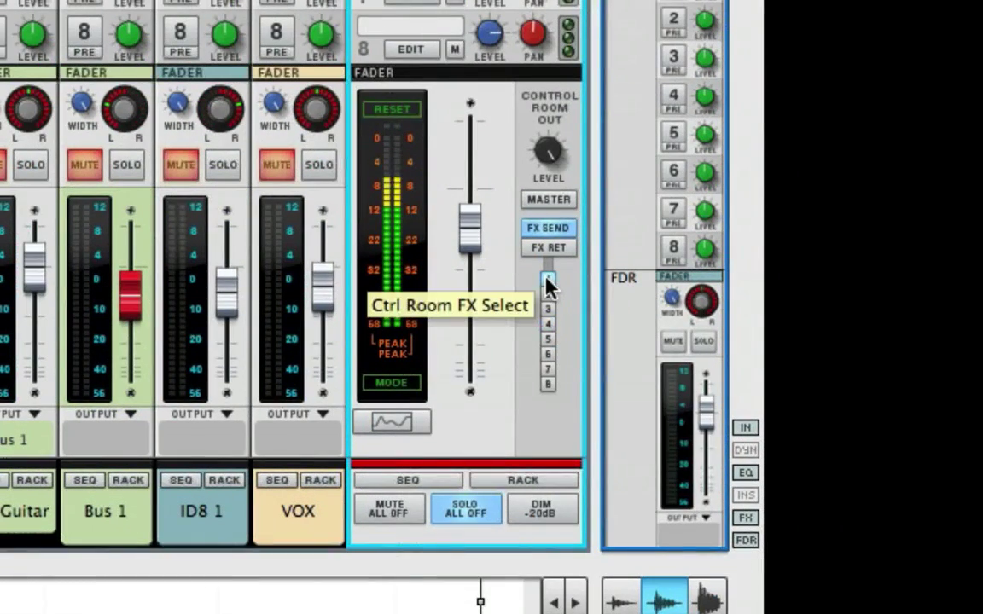
left_click(545, 278)
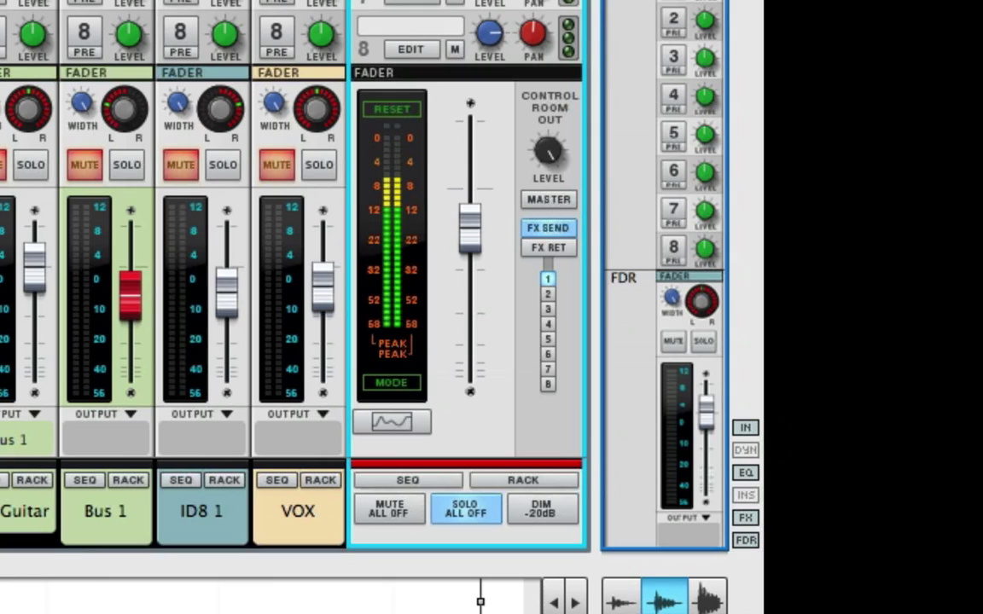
left_click(549, 247)
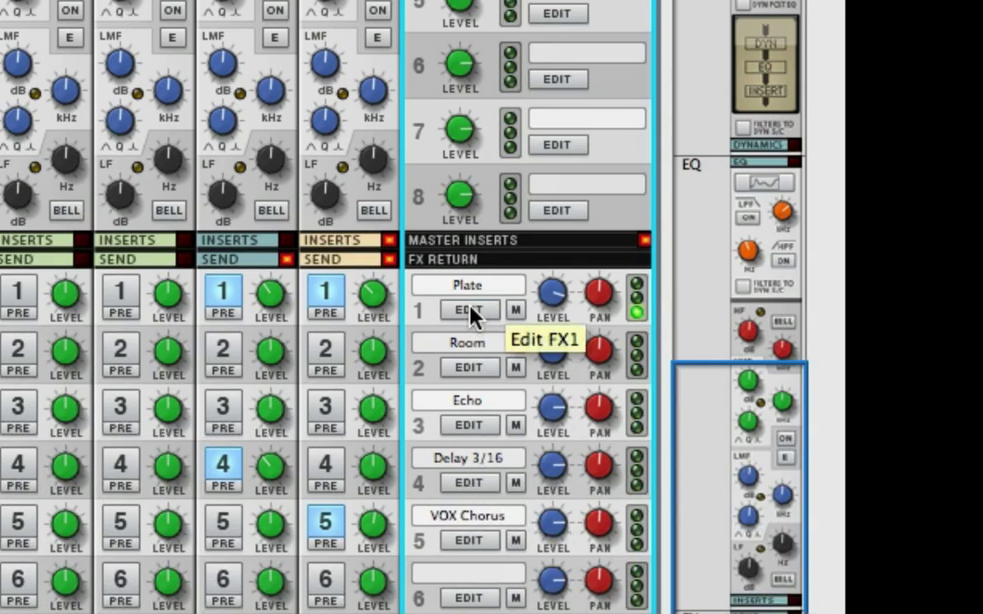
scroll(472, 314, "down", 10)
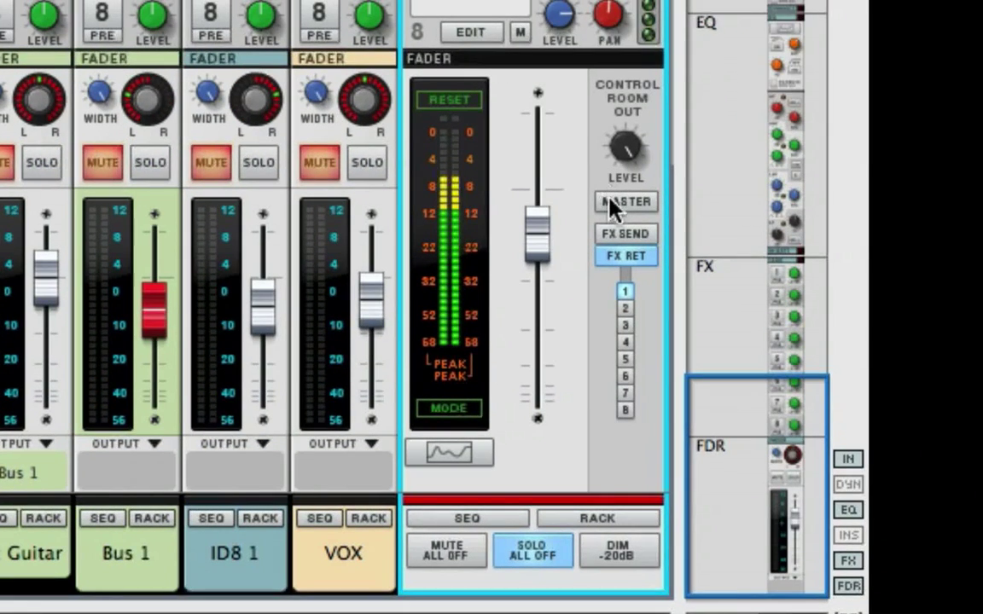
left_click(612, 207)
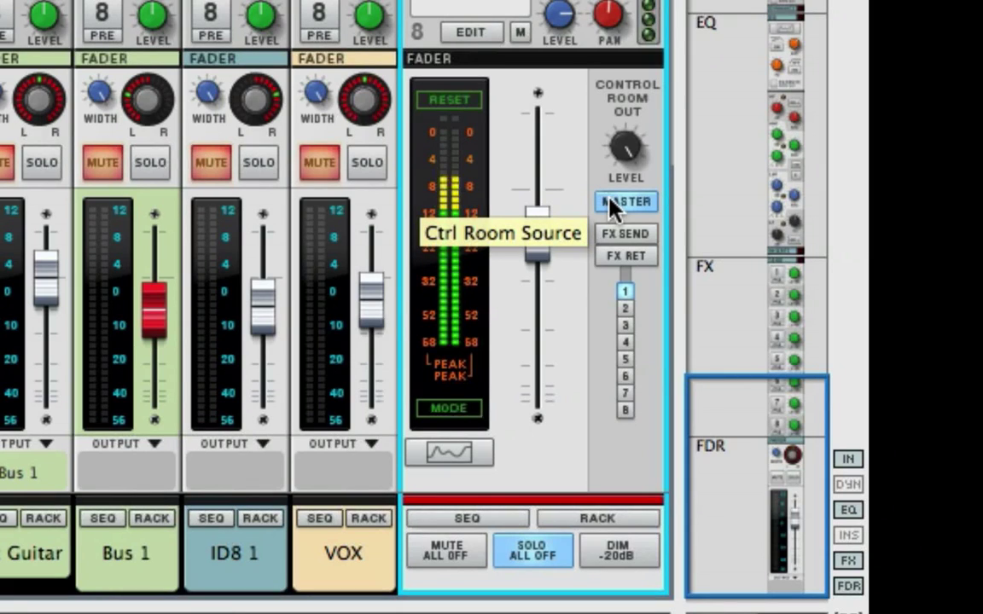
left_click(627, 256)
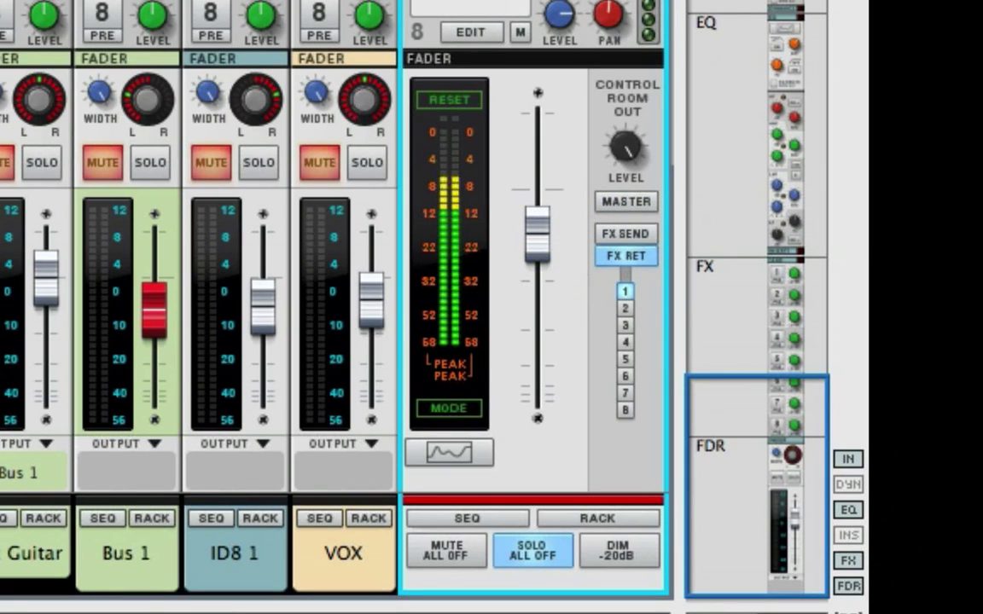
left_click(628, 203)
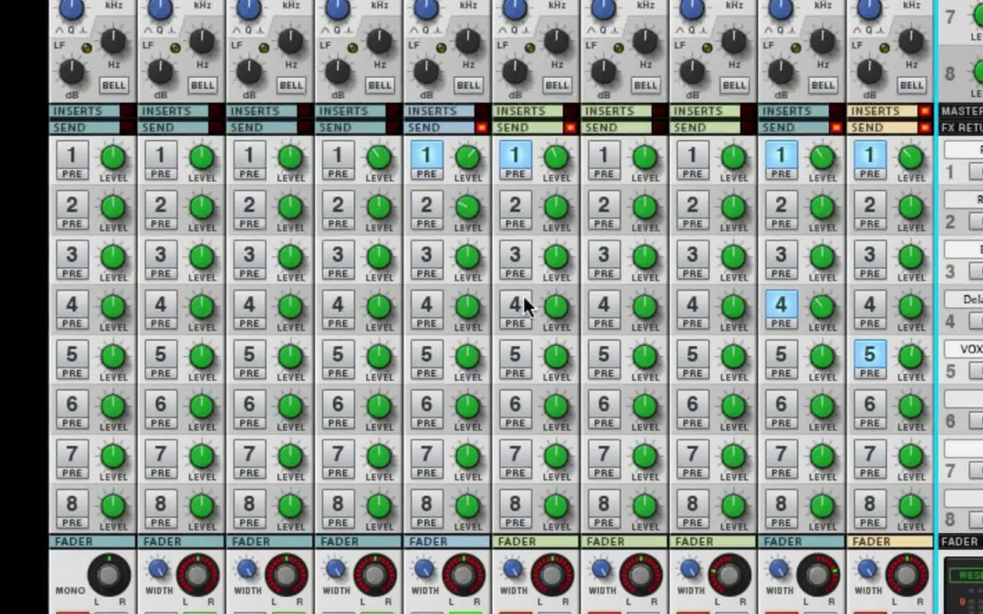
Step: Try pre-fader mode on the Drums Subs channel's FX1 send and switch it back off
left_click(512, 162)
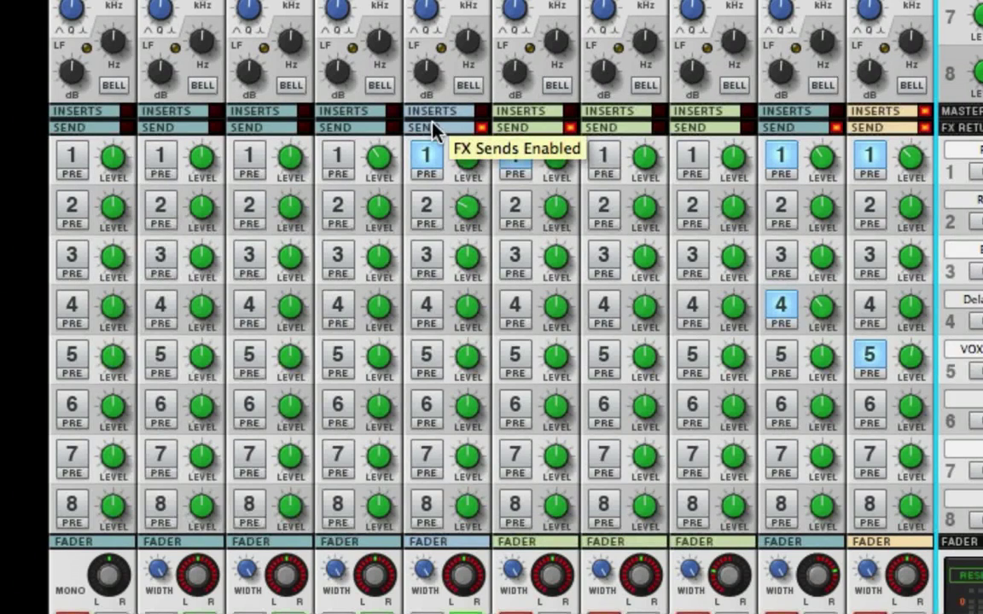
left_click(430, 176)
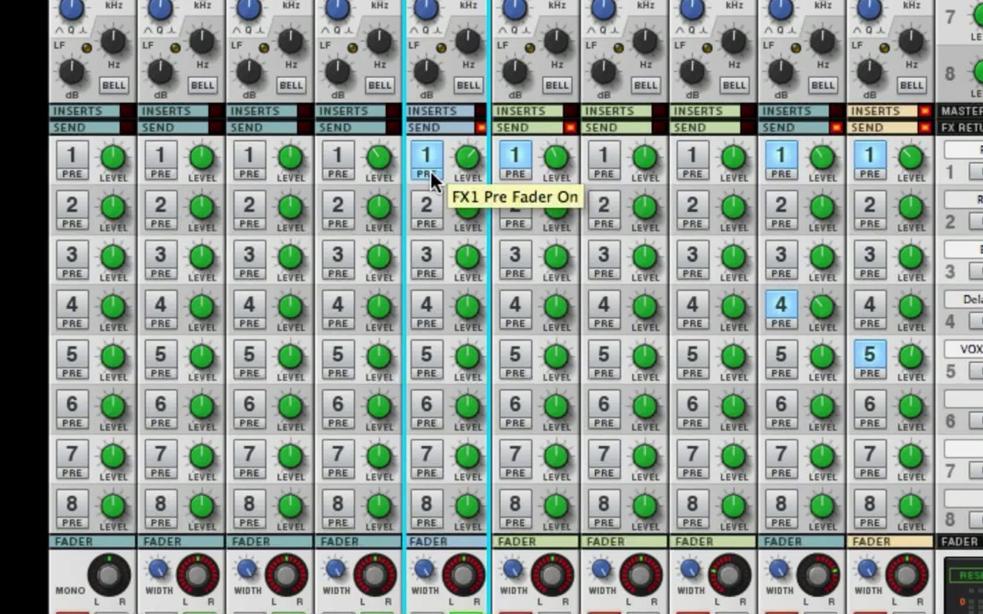
left_click(431, 177)
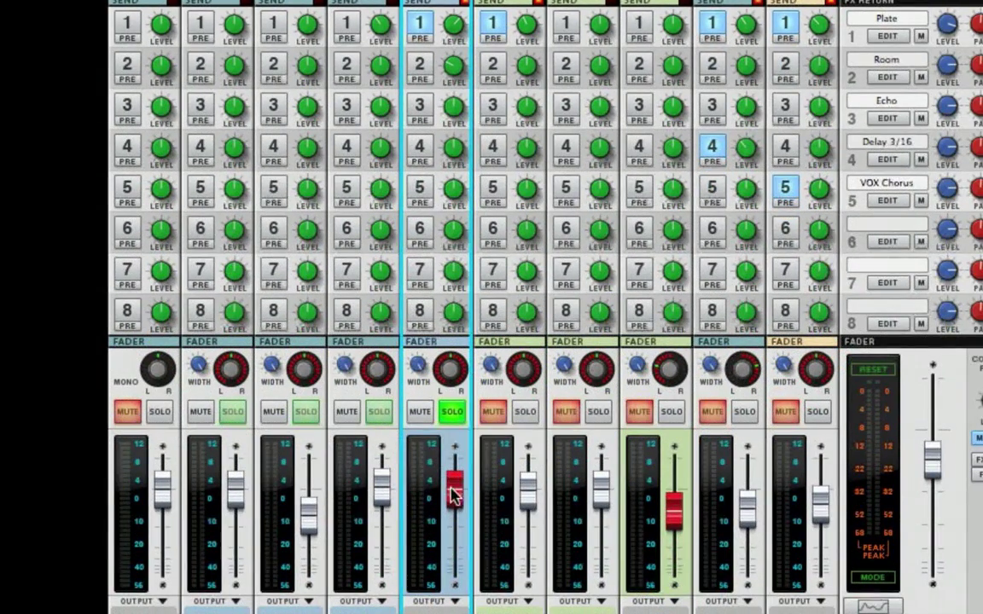
Step: Ride the Drums Subs fader down and back up to hear how its level affects the FX1 send
mouse_move(453, 495)
left_mouse_down()
mouse_move(453, 563)
mouse_move(452, 490)
left_mouse_up()
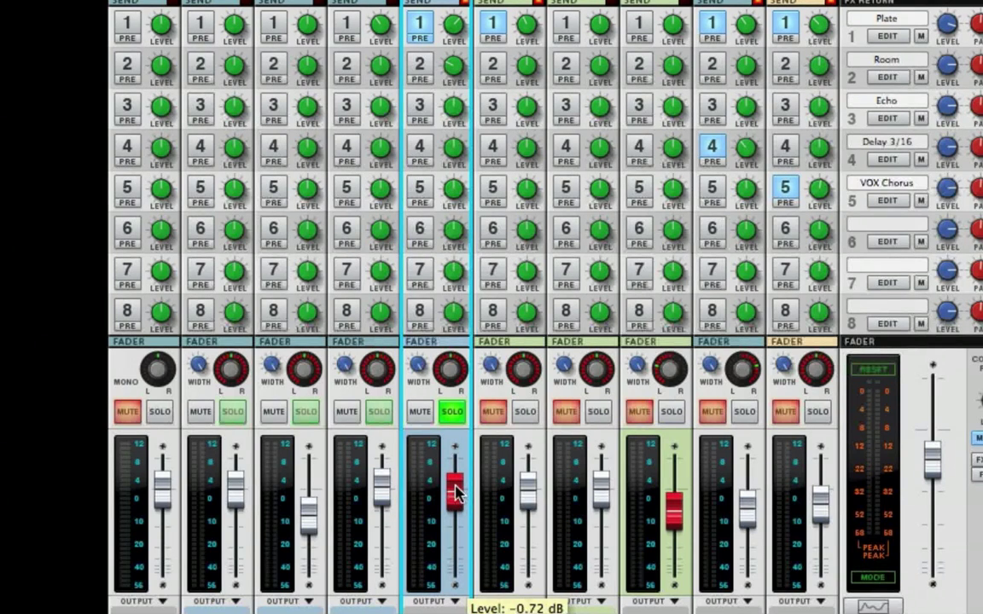
mouse_move(456, 493)
left_mouse_down()
mouse_move(458, 550)
mouse_move(458, 499)
left_mouse_up()
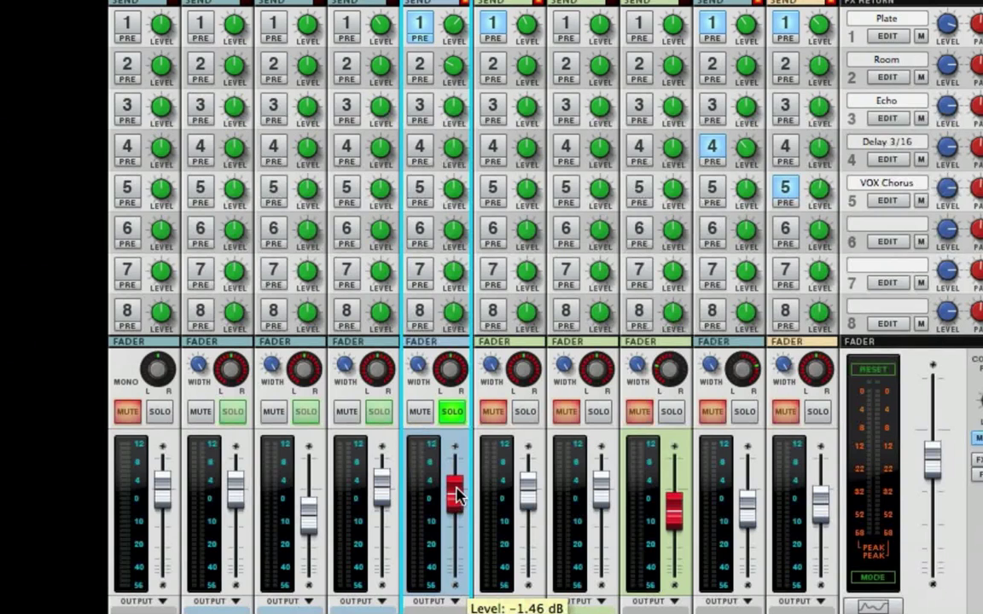
mouse_move(458, 497)
left_mouse_down()
mouse_move(458, 524)
mouse_move(455, 491)
left_mouse_up()
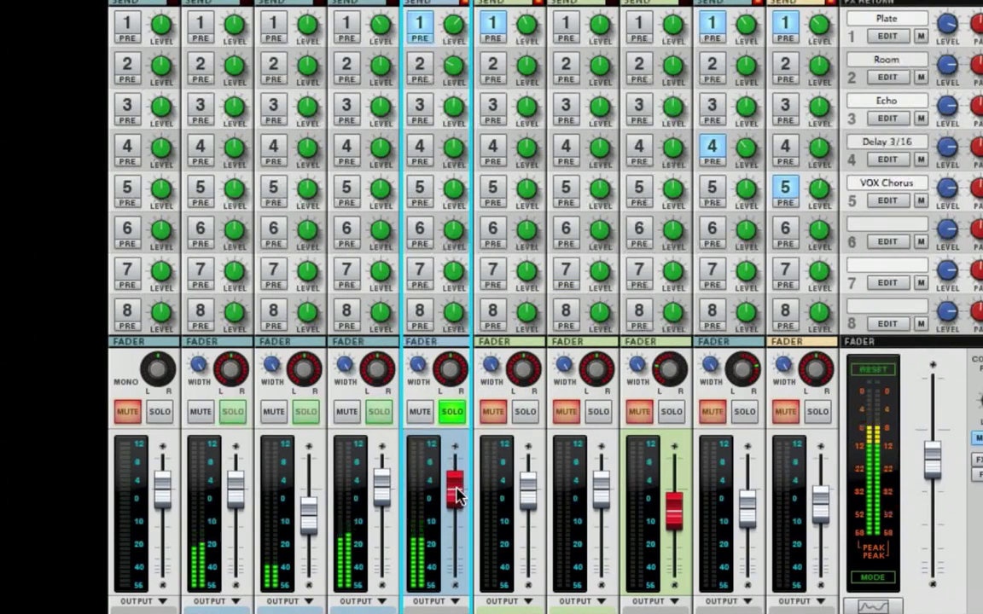
mouse_move(456, 495)
left_mouse_down()
mouse_move(454, 575)
mouse_move(458, 498)
left_mouse_up()
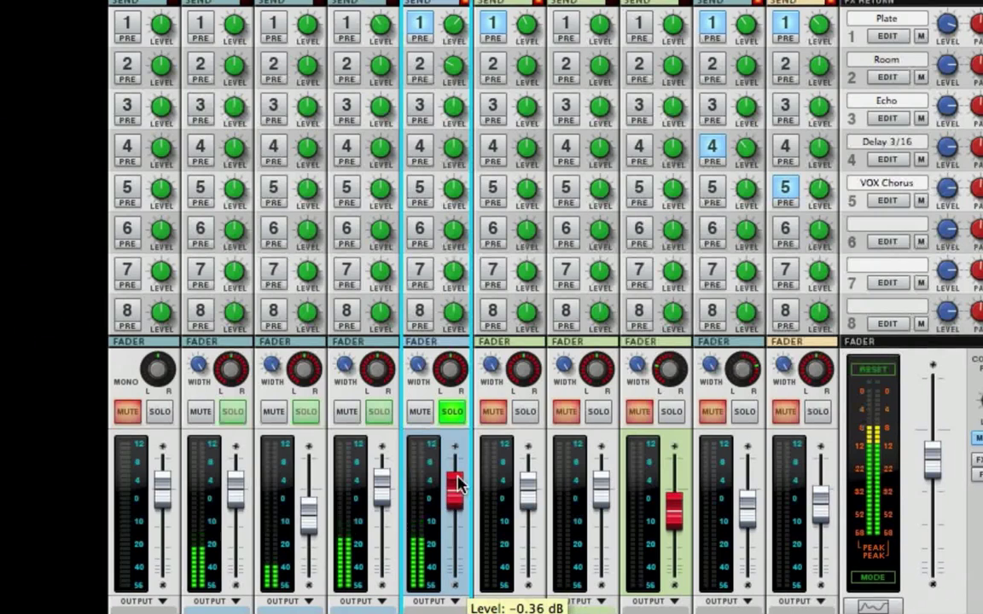
mouse_move(457, 473)
left_mouse_down()
mouse_move(456, 569)
mouse_move(458, 483)
left_mouse_up()
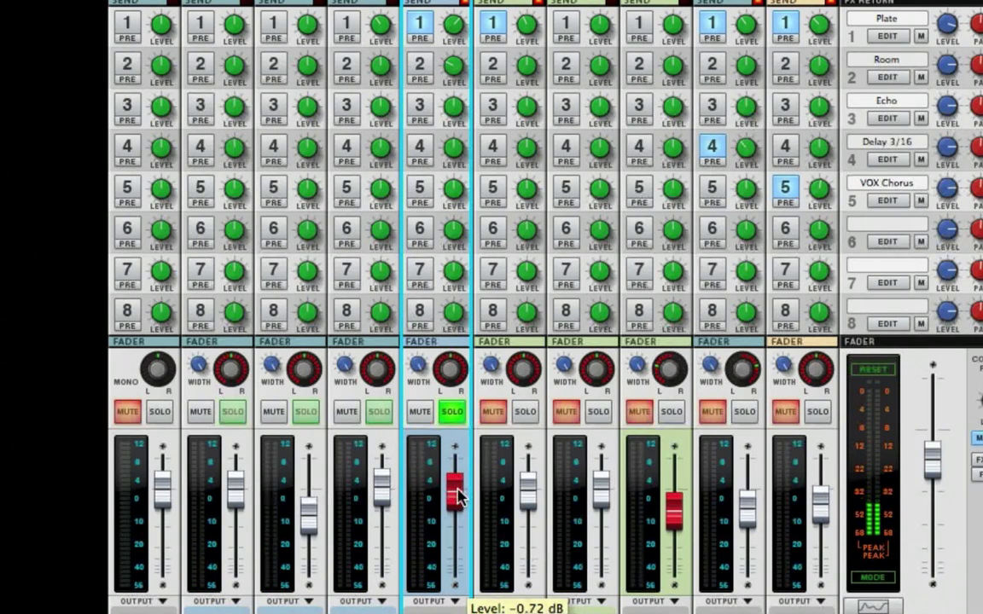
mouse_move(456, 498)
left_mouse_down()
mouse_move(456, 538)
mouse_move(457, 490)
mouse_move(458, 502)
left_mouse_up()
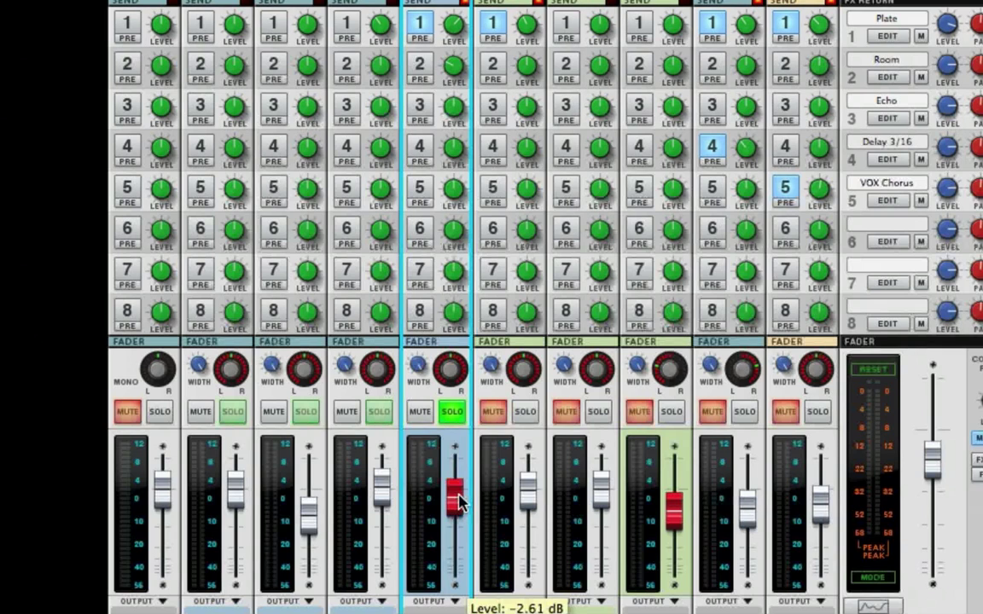
left_click_drag(458, 496, 459, 496)
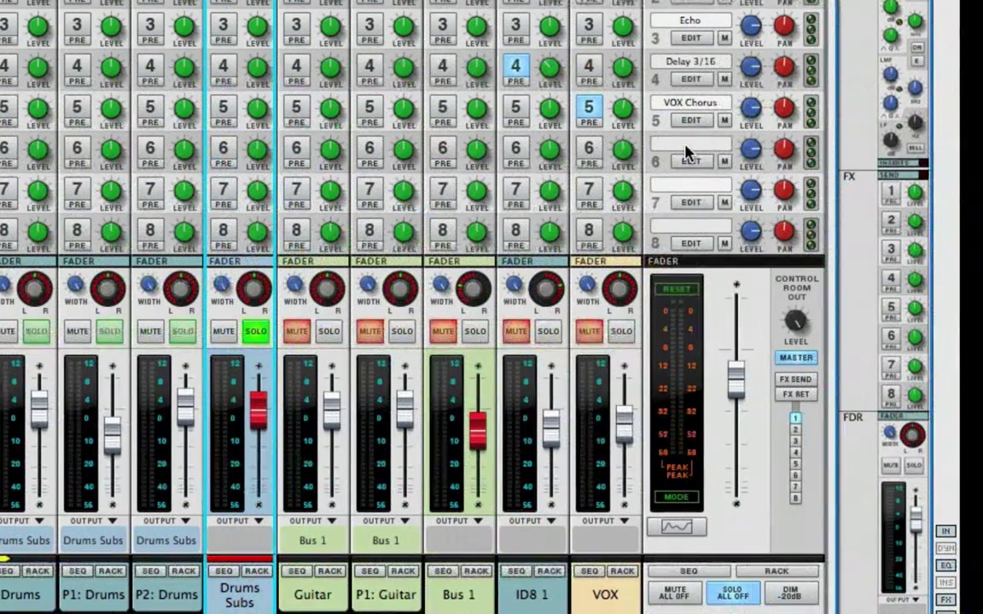
Step: Add a PH-90 Phaser as a send effect in the first free FX slot of the master section
right_click(687, 154)
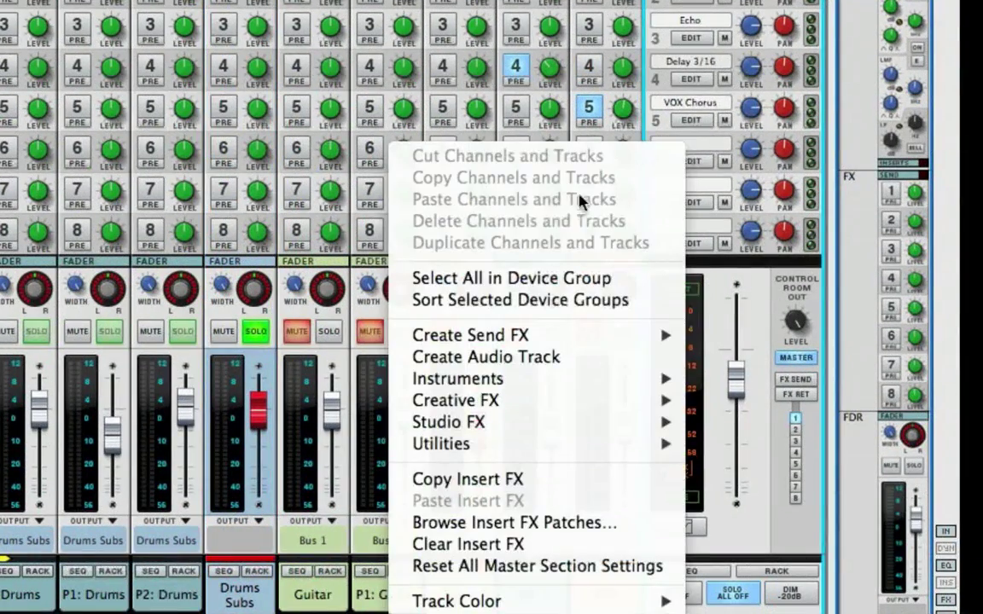
mouse_move(445, 341)
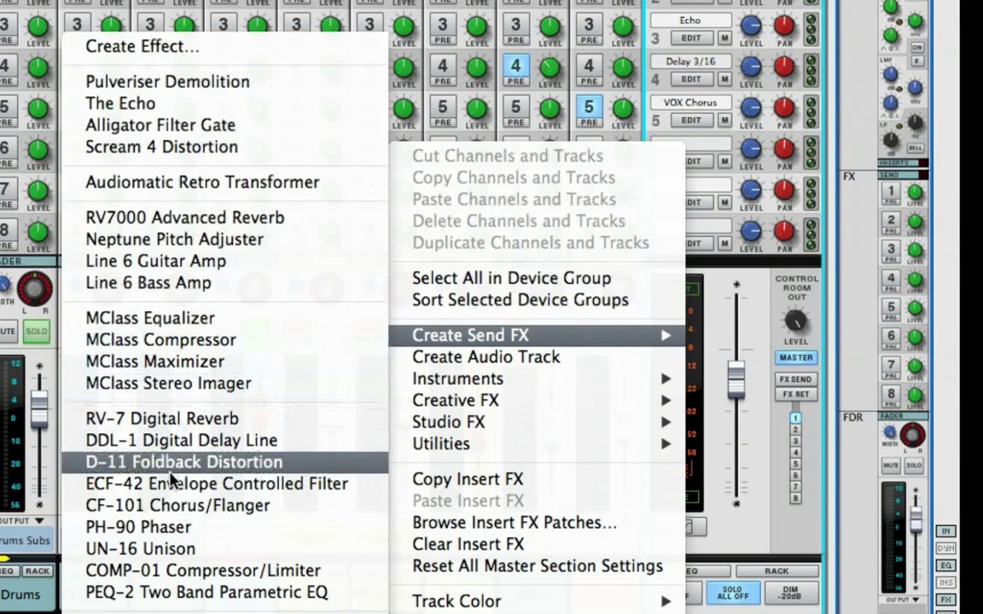
left_click(169, 536)
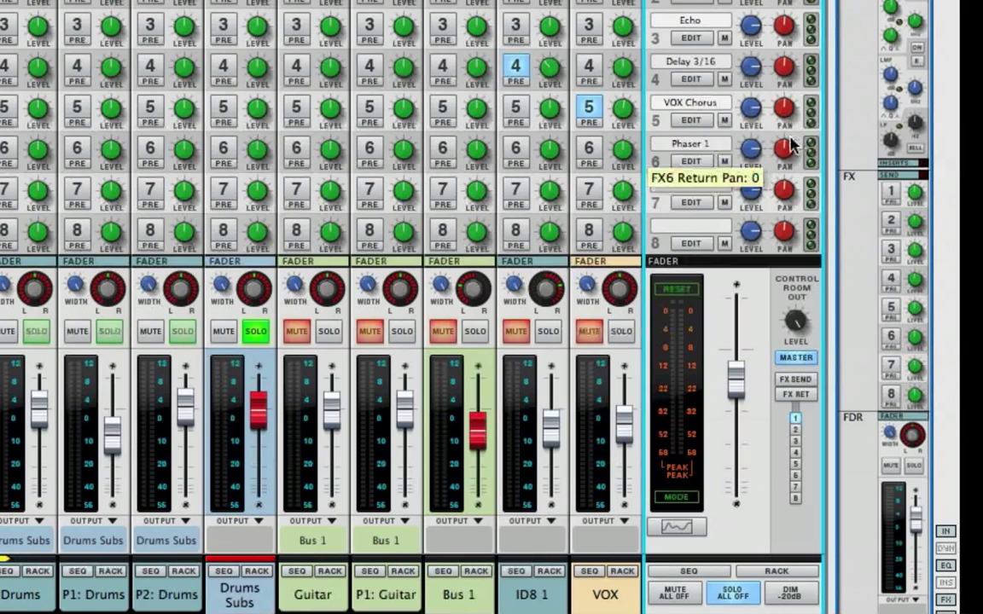
Step: Unsolo the Drums Subs channel and solo the VOX channel
left_click(259, 330)
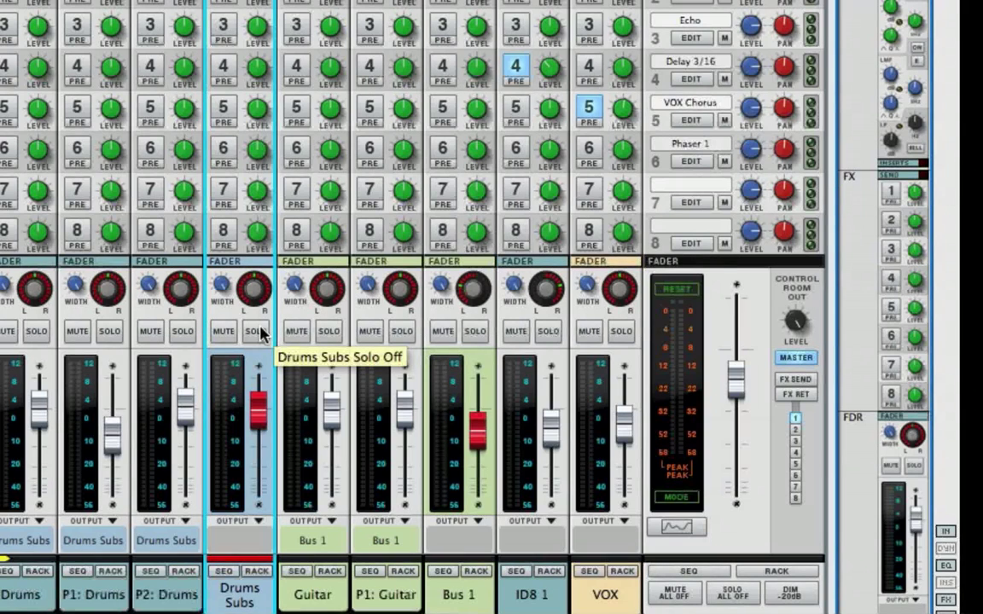
left_click(621, 331)
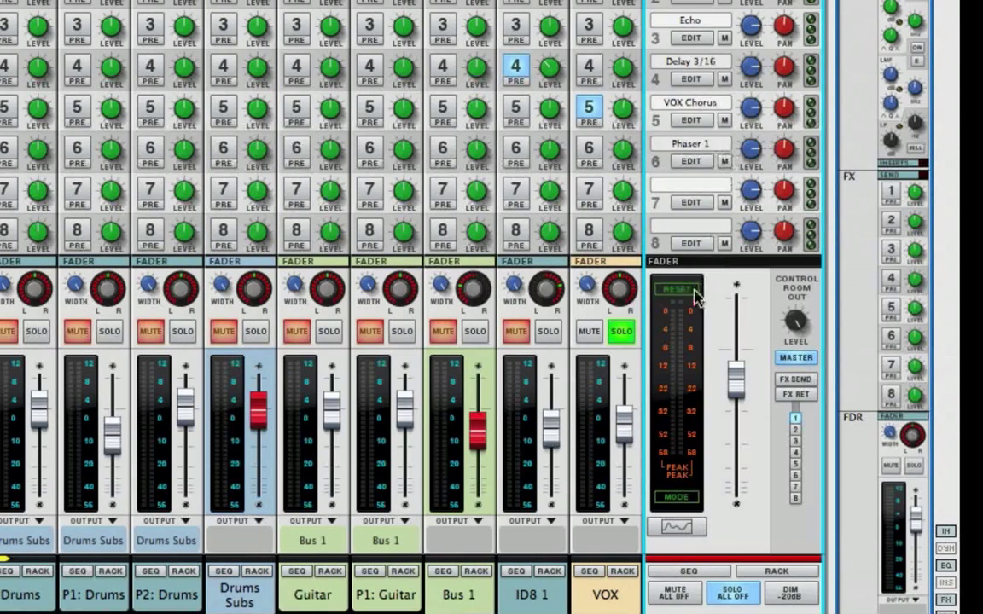
Step: Rename the phaser send effect in FX slot 6 as VOX Phaz
mouse_move(624, 124)
double_click(692, 146)
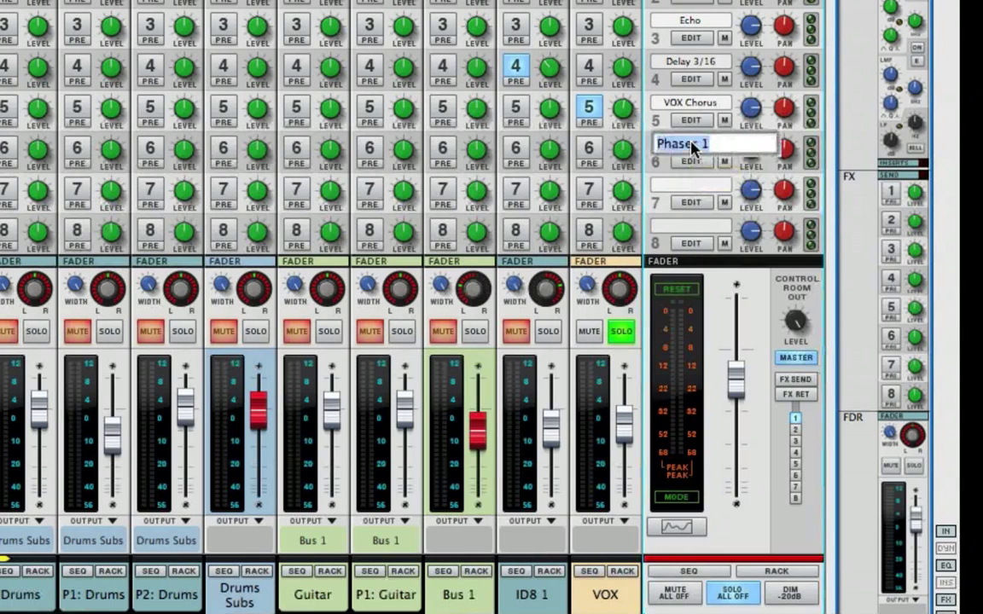
type("VOX Phaz")
key("Return")
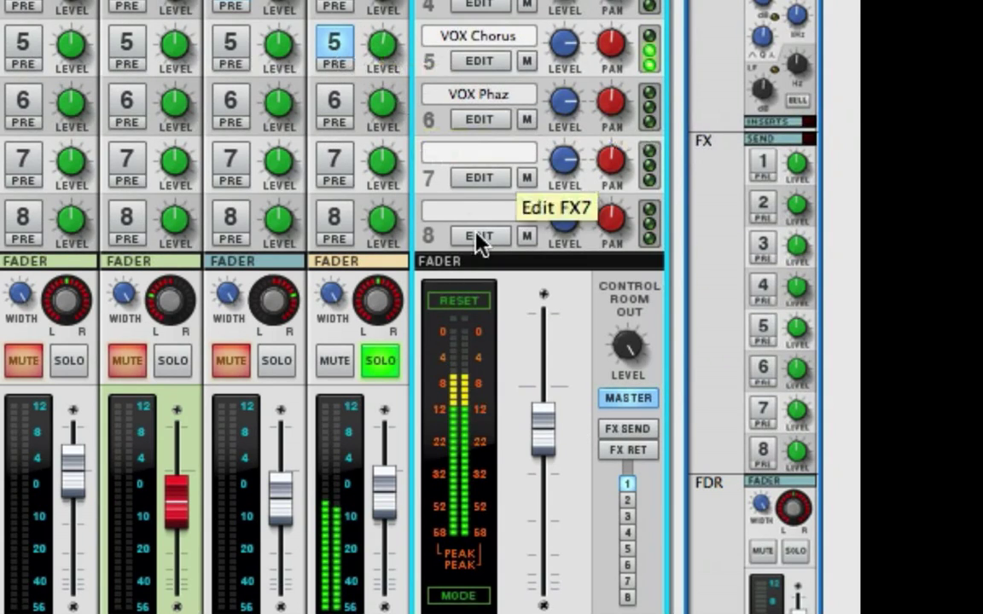
Step: Monitor the FX5 return through the control room output
left_click(628, 549)
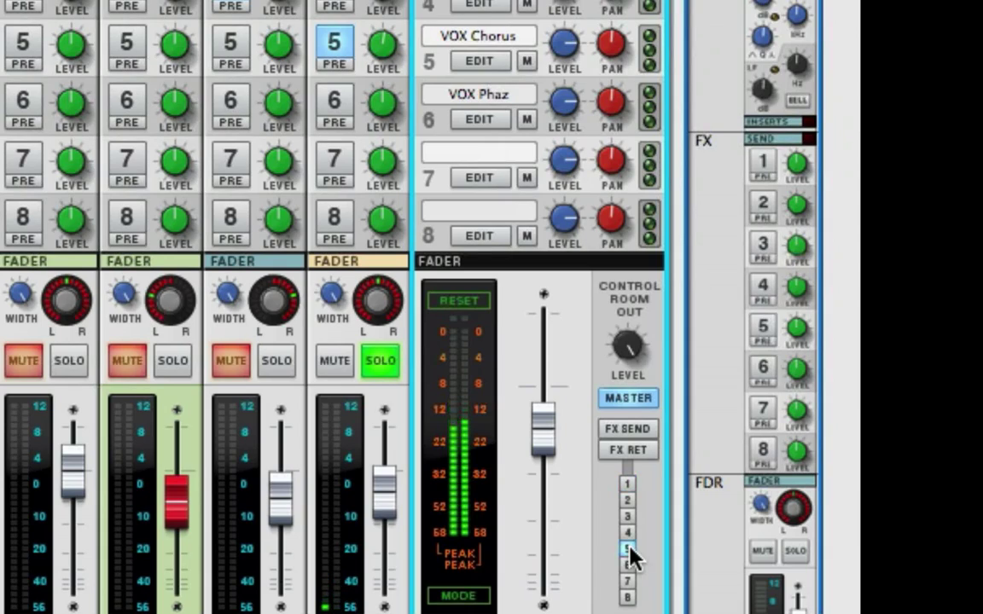
left_click(632, 452)
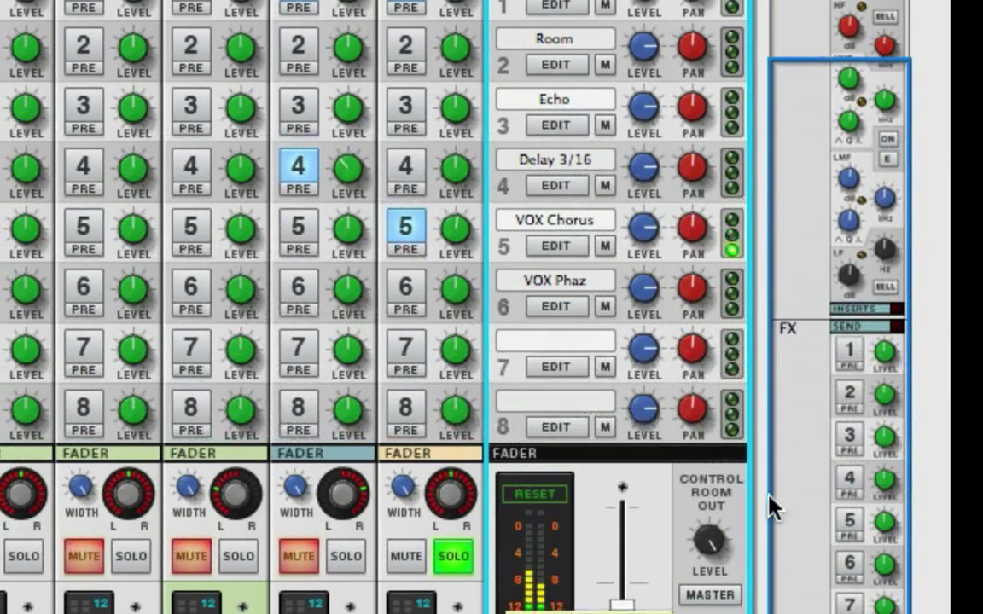
Step: Open the VOX Chorus send effect for editing, set its feedback to 32 and adjust its LFO rate
left_click(554, 246)
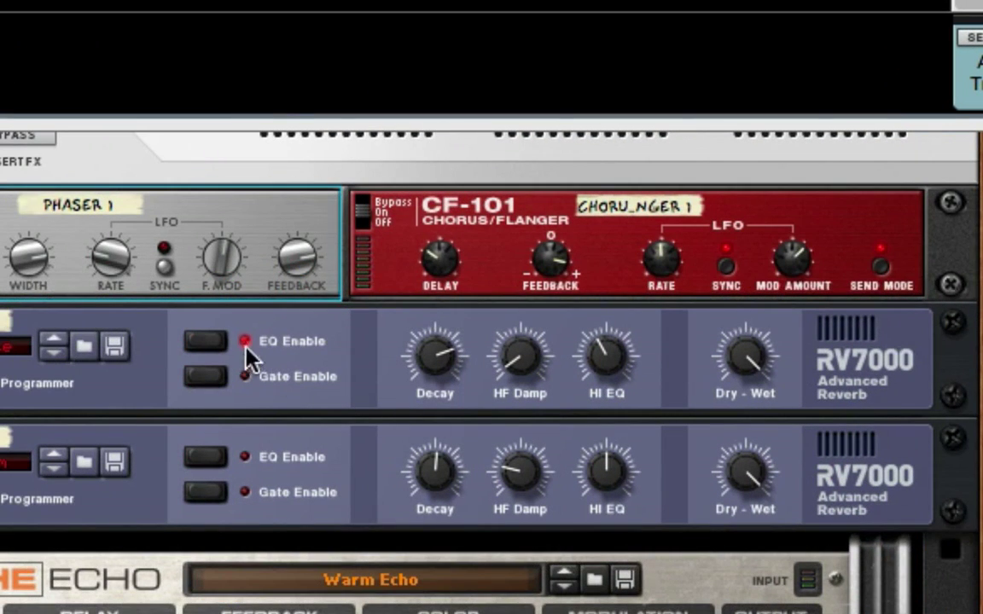
left_click(556, 254)
mouse_move(555, 250)
left_mouse_down()
mouse_move(555, 303)
mouse_move(553, 258)
mouse_move(552, 272)
left_mouse_up()
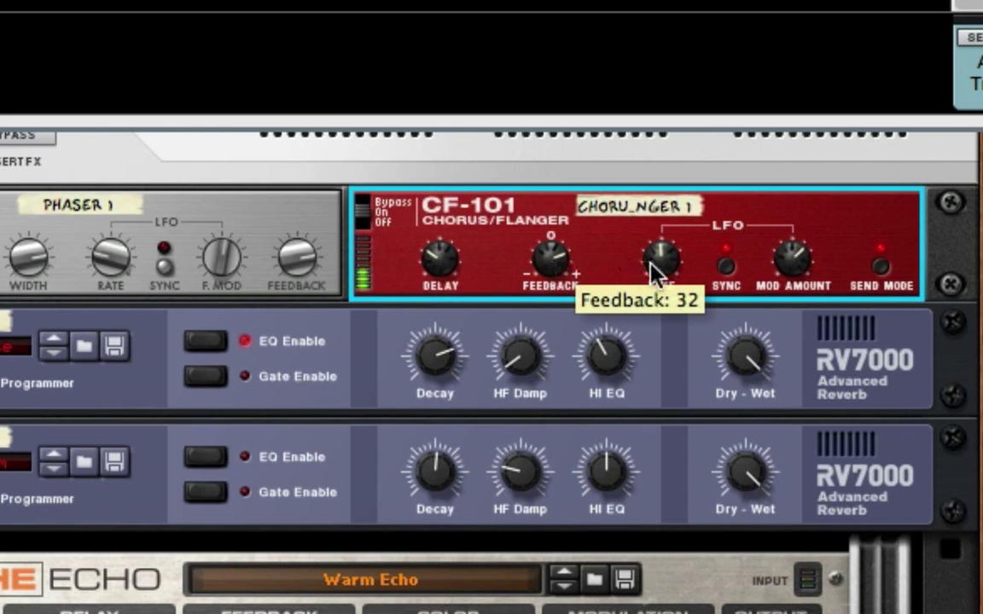
mouse_move(662, 263)
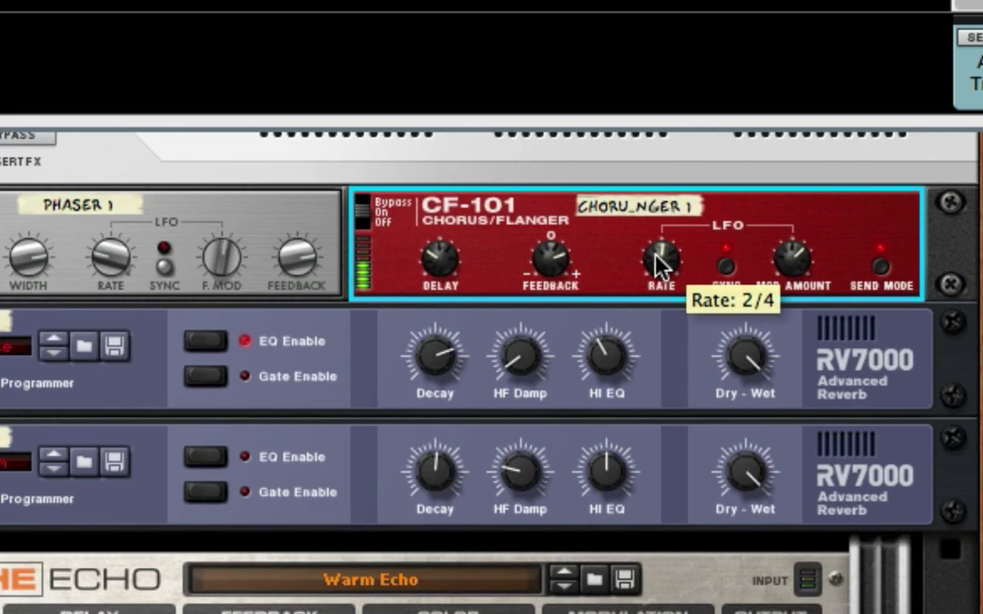
left_click_drag(662, 263, 658, 254)
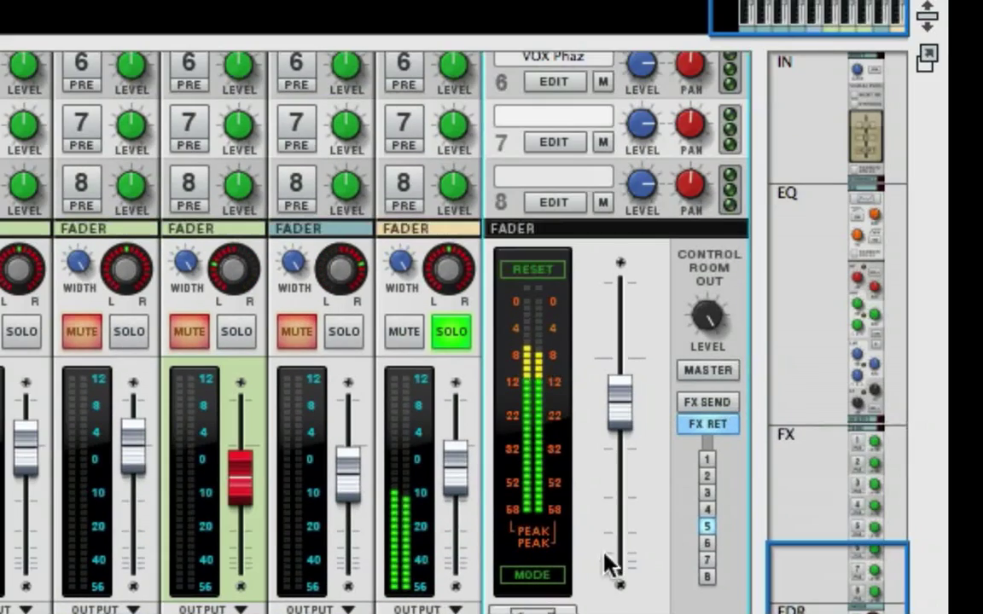
Step: Switch the control room source back to Master and fine-tune the VOX channel's FX5 send level
left_click(711, 367)
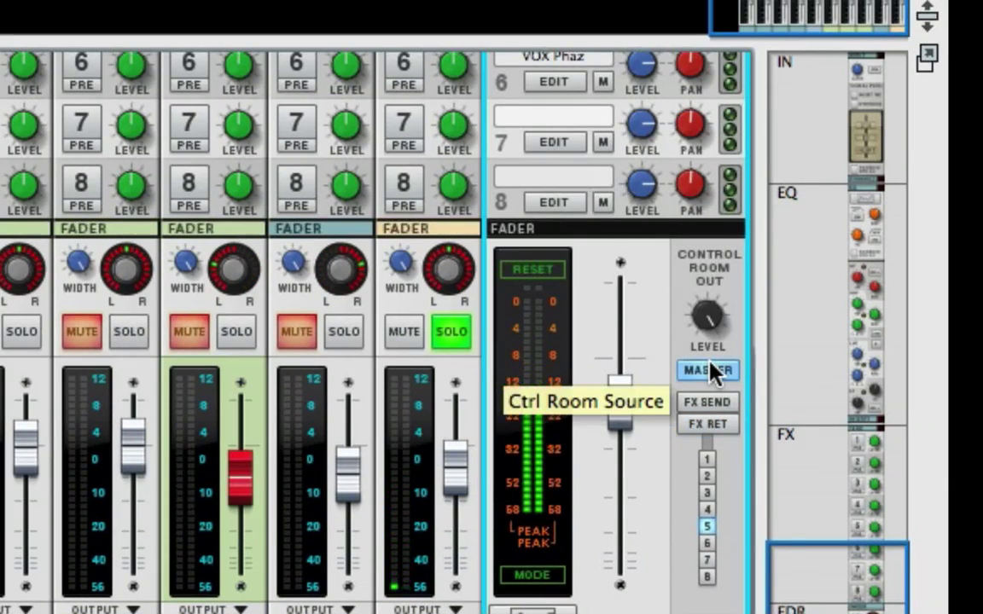
scroll(711, 366, "up", 3)
scroll(710, 364, "up", 7)
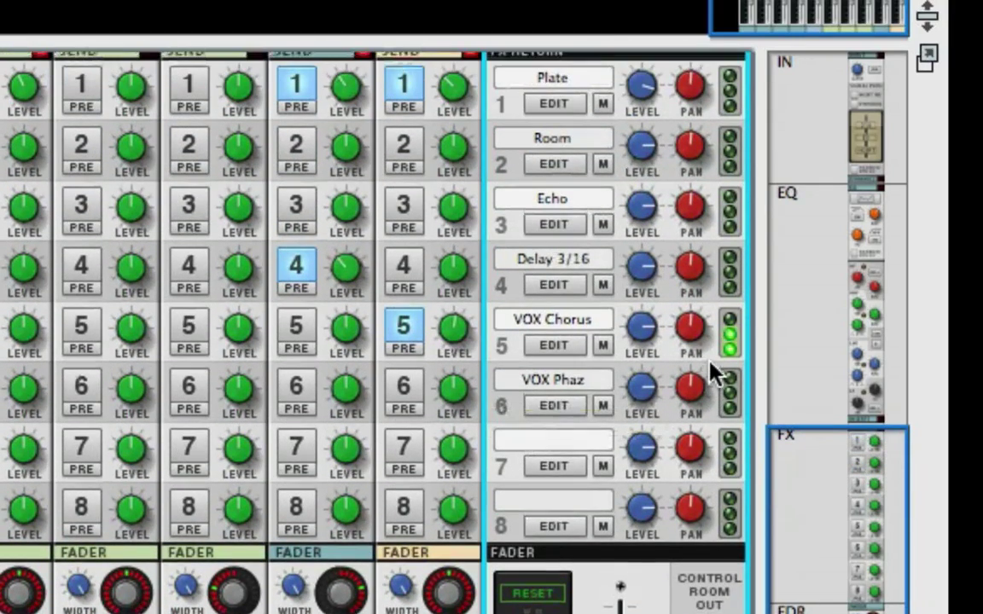
left_click(455, 341)
left_click_drag(454, 346, 432, 335)
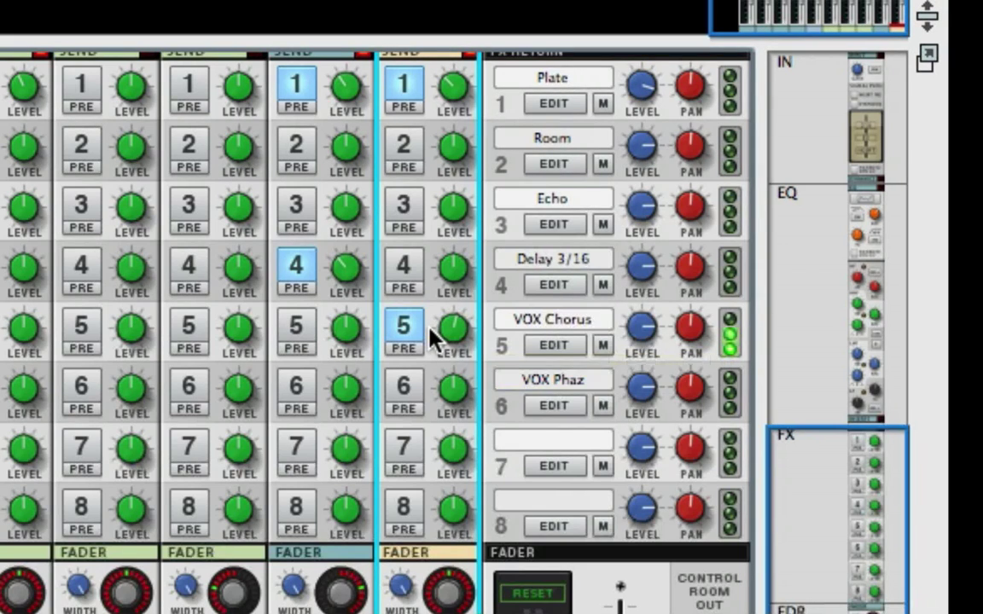
Step: Enable the FX6 send on the VOX channel and monitor the FX6 return through the control room output
left_click(417, 392)
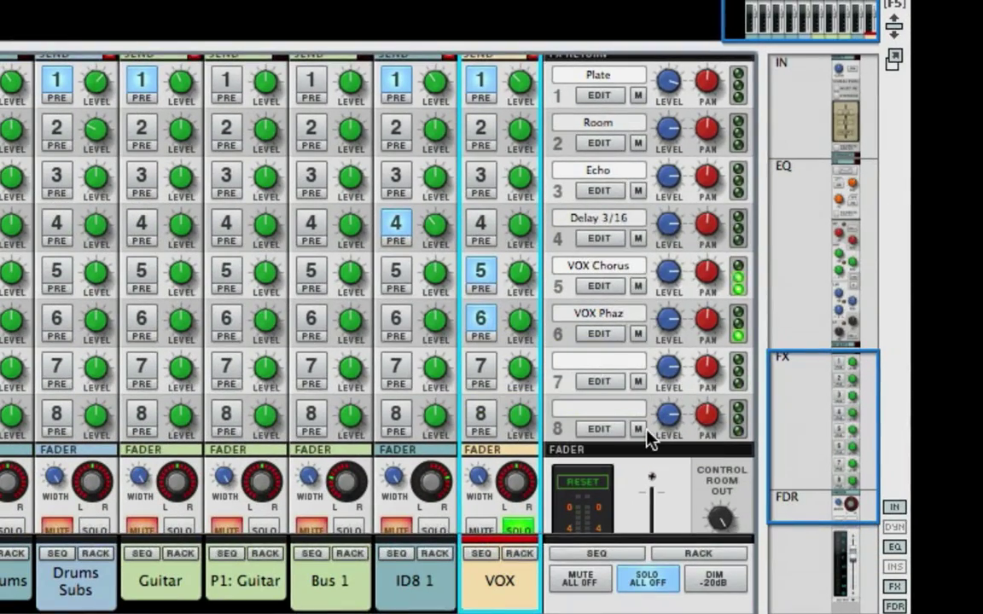
scroll(648, 436, "up", 3)
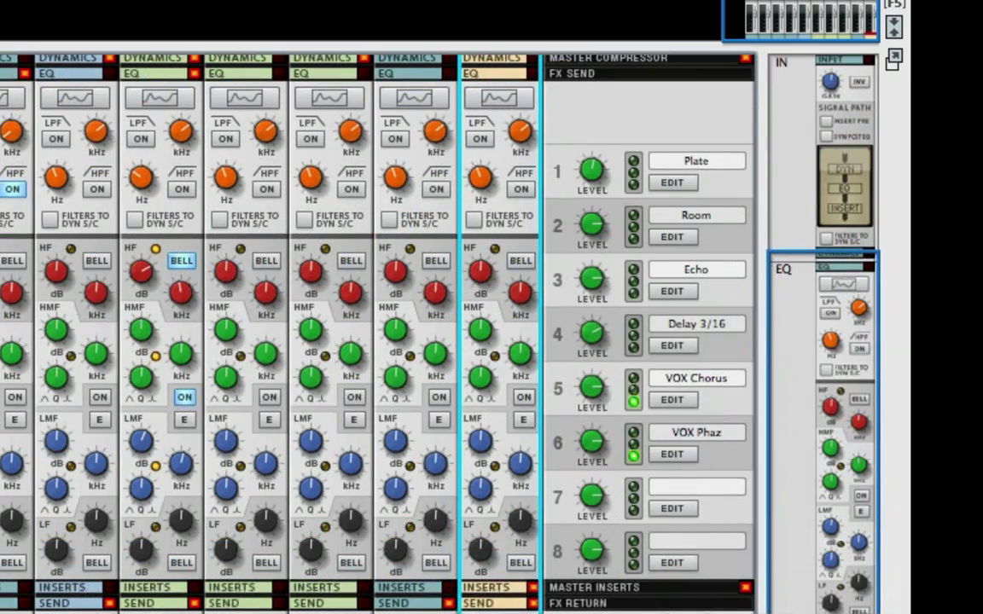
scroll(610, 341, "down", 10)
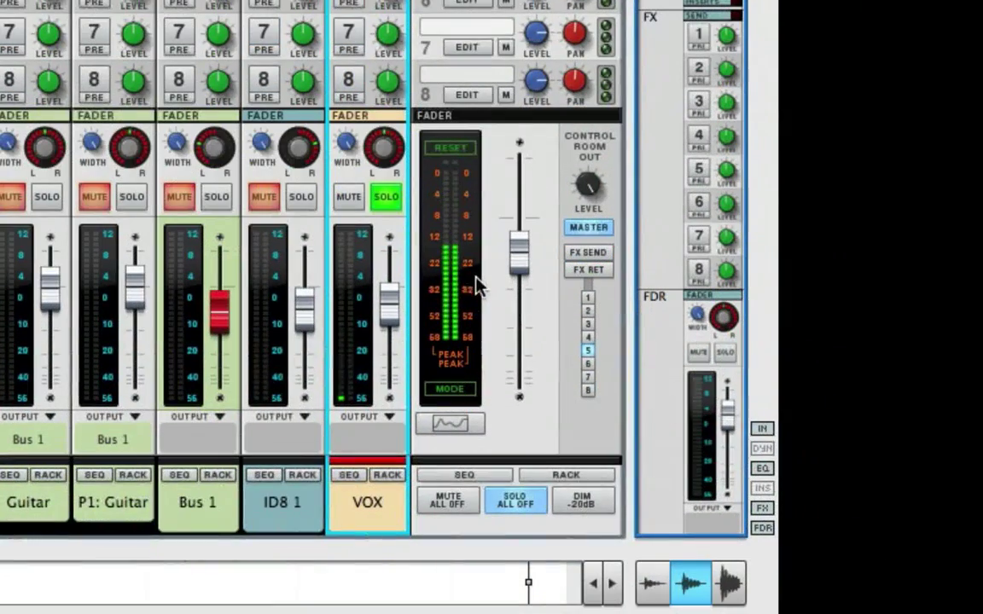
left_click(587, 365)
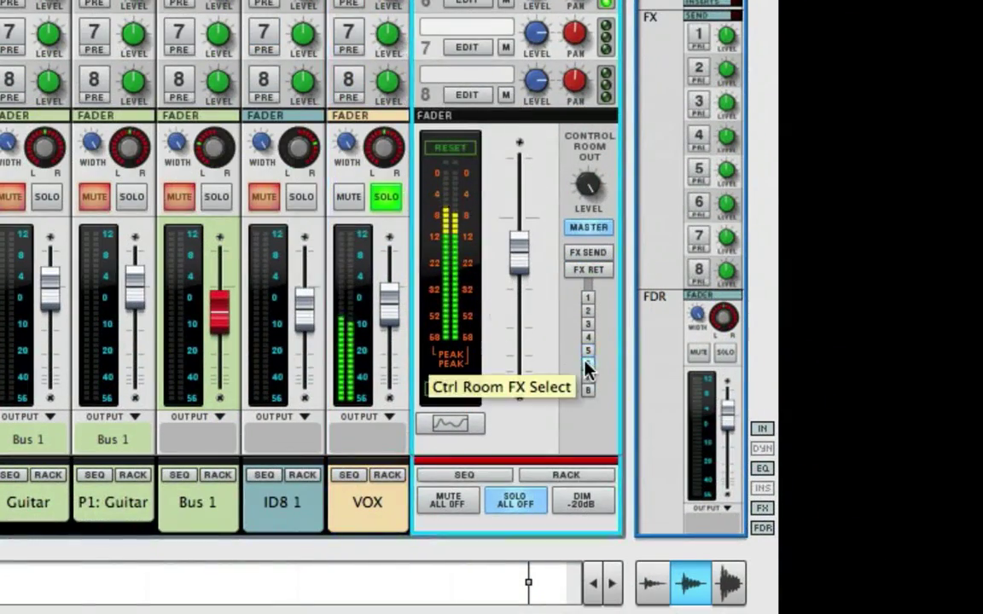
left_click(587, 271)
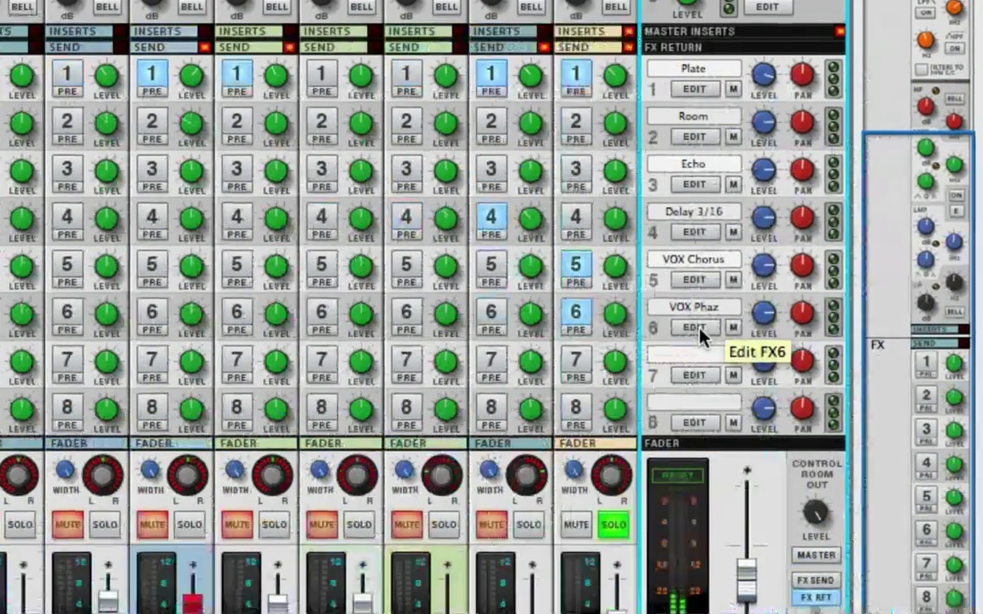
Step: Open the VOX Phaz send effect and adjust the PH-90's frequency and its LFO rate with tempo sync enabled
left_click(570, 348)
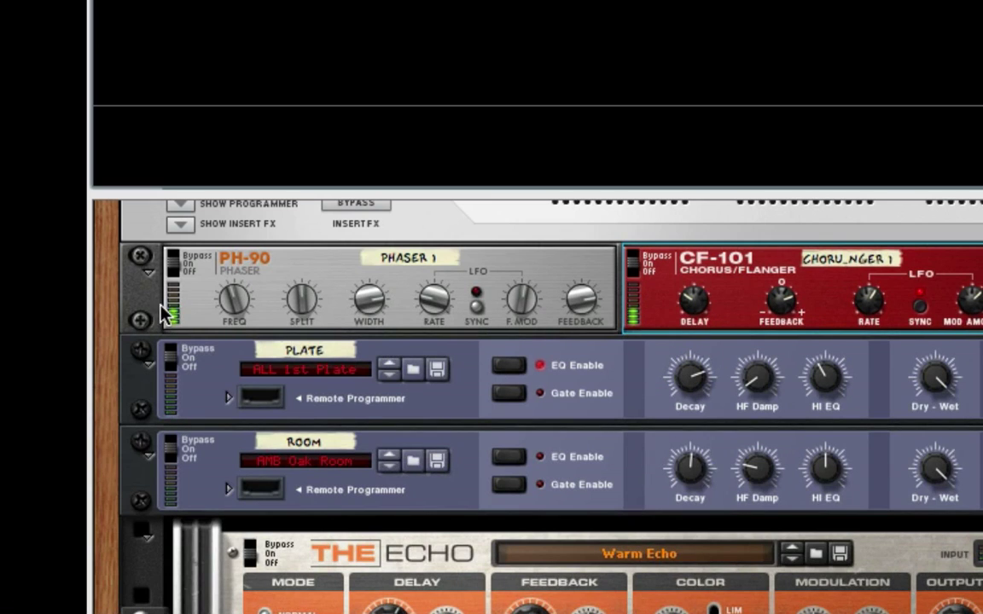
left_click(233, 305)
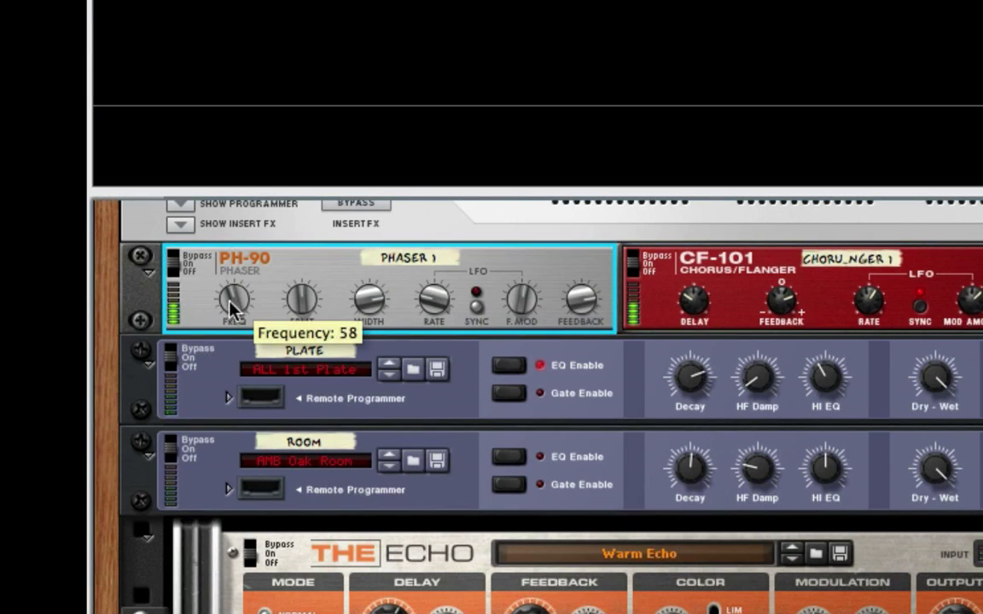
left_click_drag(233, 305, 213, 300)
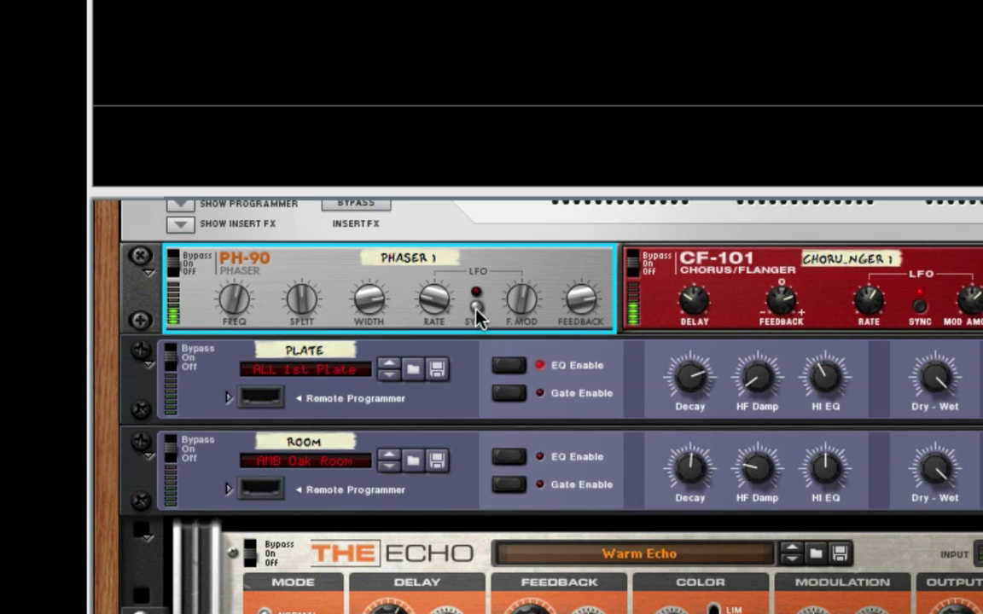
left_click(477, 312)
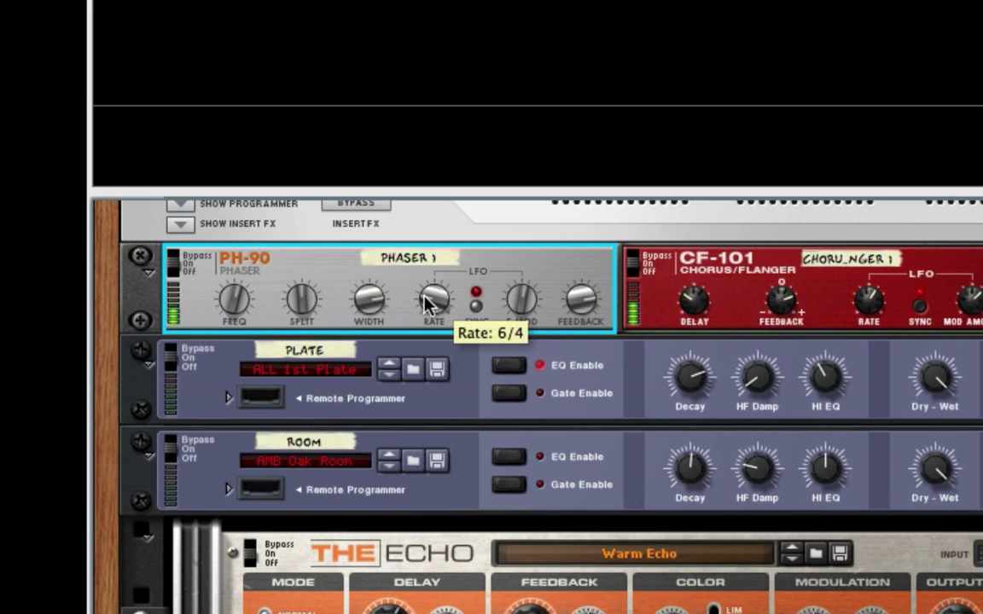
left_click_drag(425, 299, 423, 292)
left_click_drag(424, 293, 424, 298)
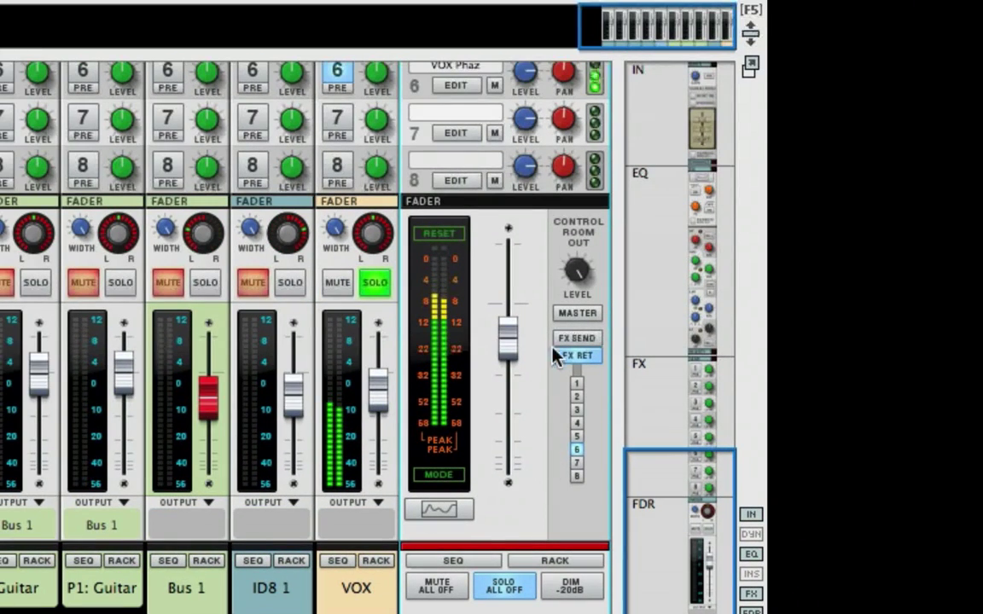
Step: Return the control room source to Master and pan the VOX Phaz return hard left and the VOX Chorus return hard right
left_click(569, 312)
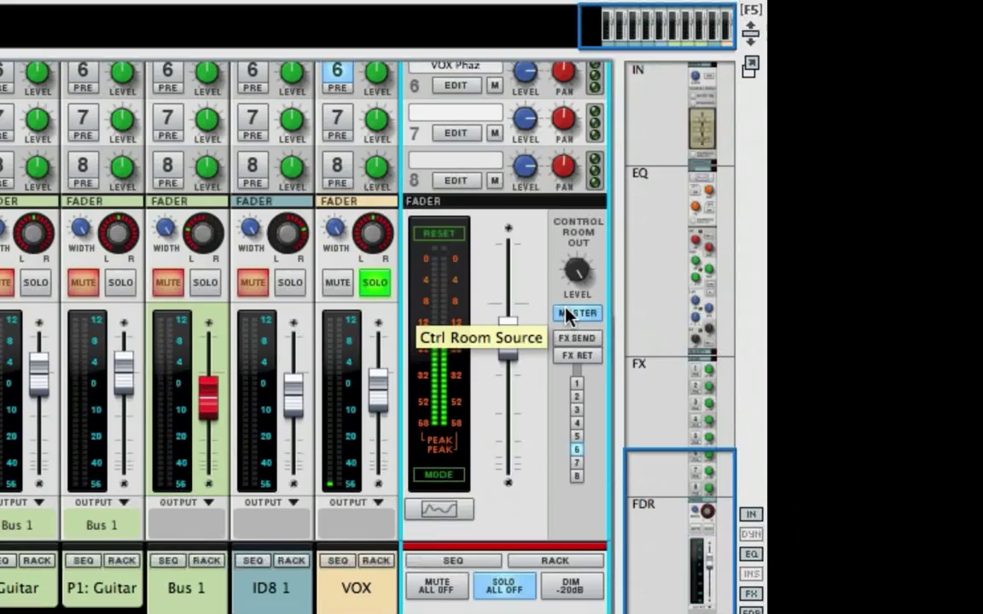
scroll(561, 85, "up", 5)
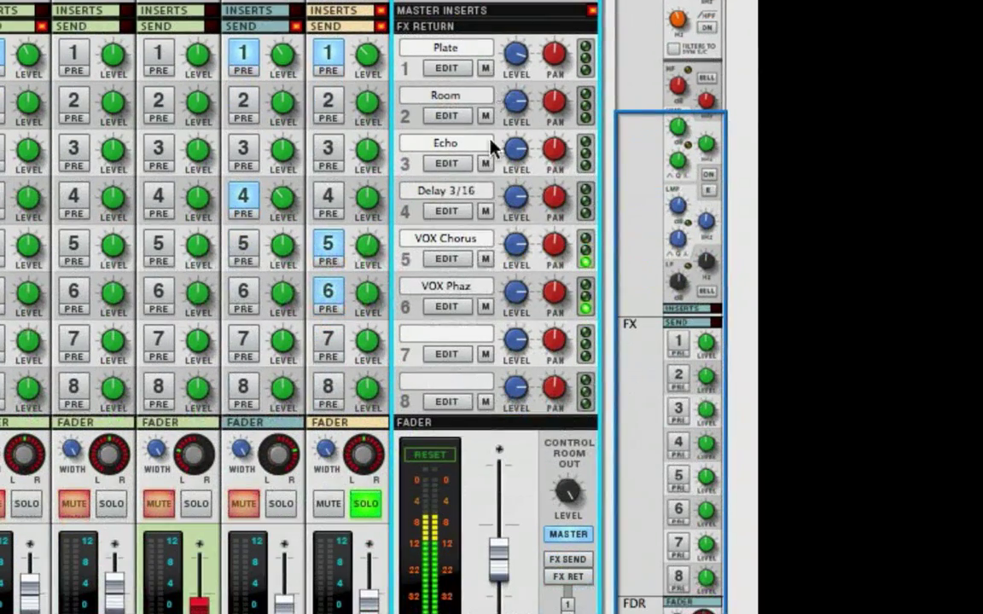
mouse_move(552, 292)
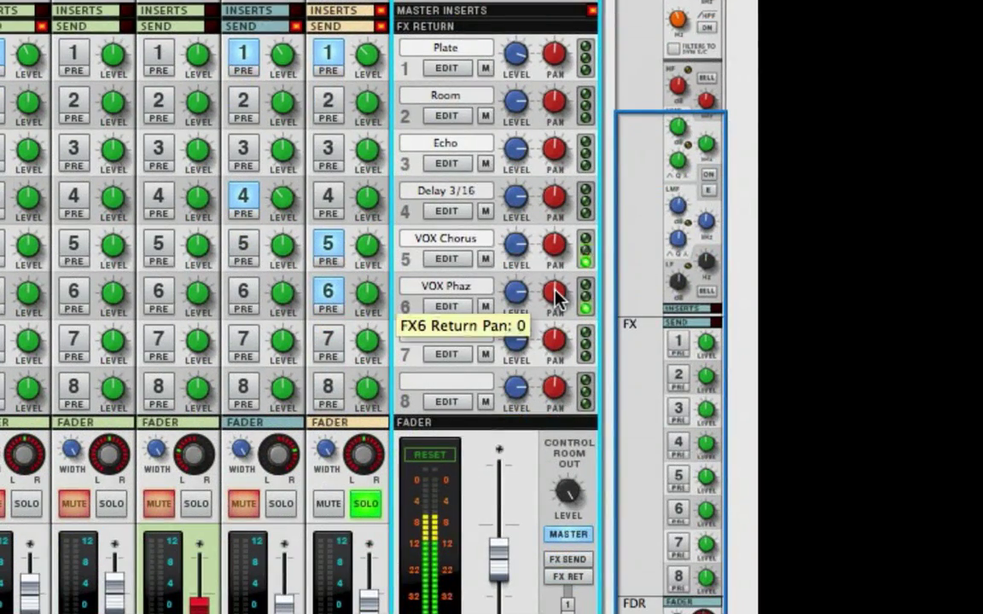
left_click_drag(552, 293, 538, 365)
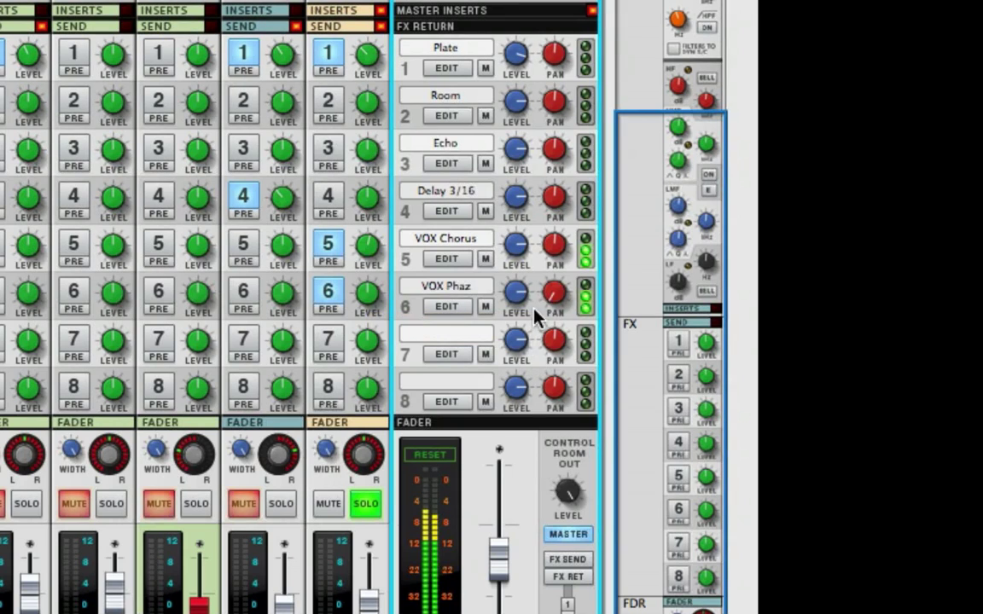
left_click_drag(543, 229, 511, 156)
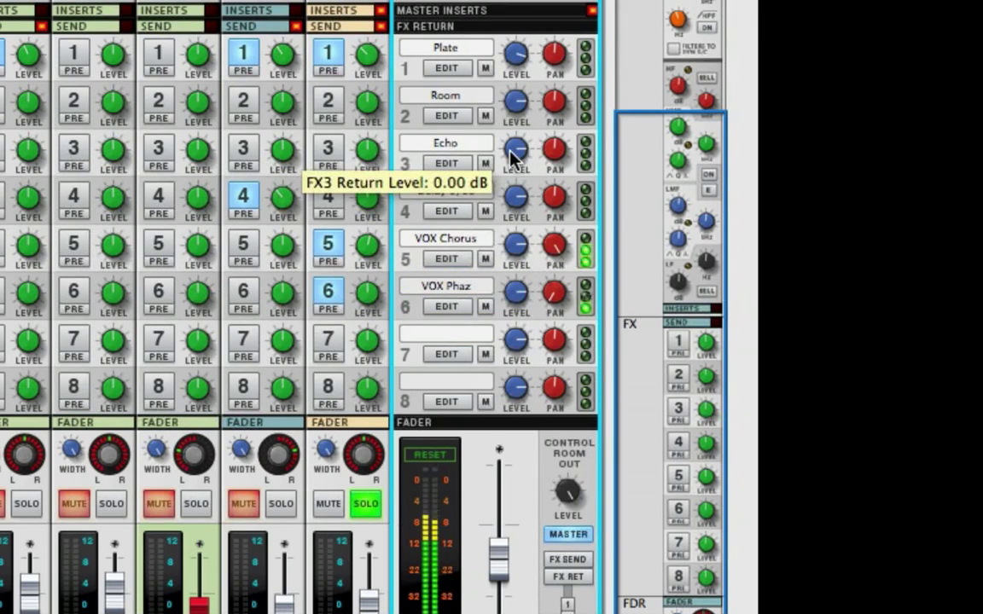
Step: Lower the VOX channel's FX6 send level slightly
left_click(369, 298)
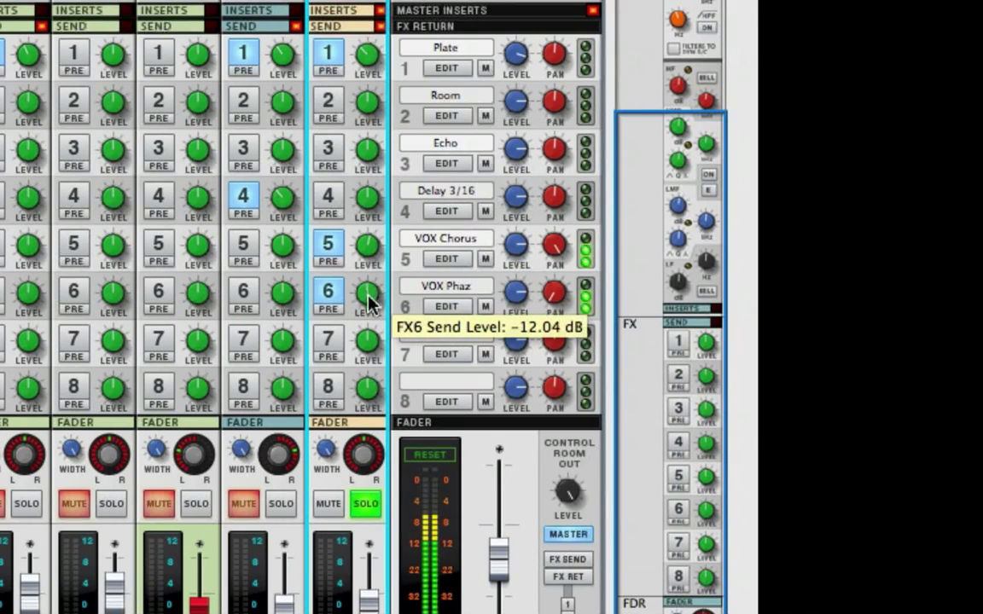
left_click_drag(368, 299, 369, 301)
Step: Switch the VOX channel's FX6 and FX5 sends off and back on to compare the dry and effected vocals
left_click(328, 298)
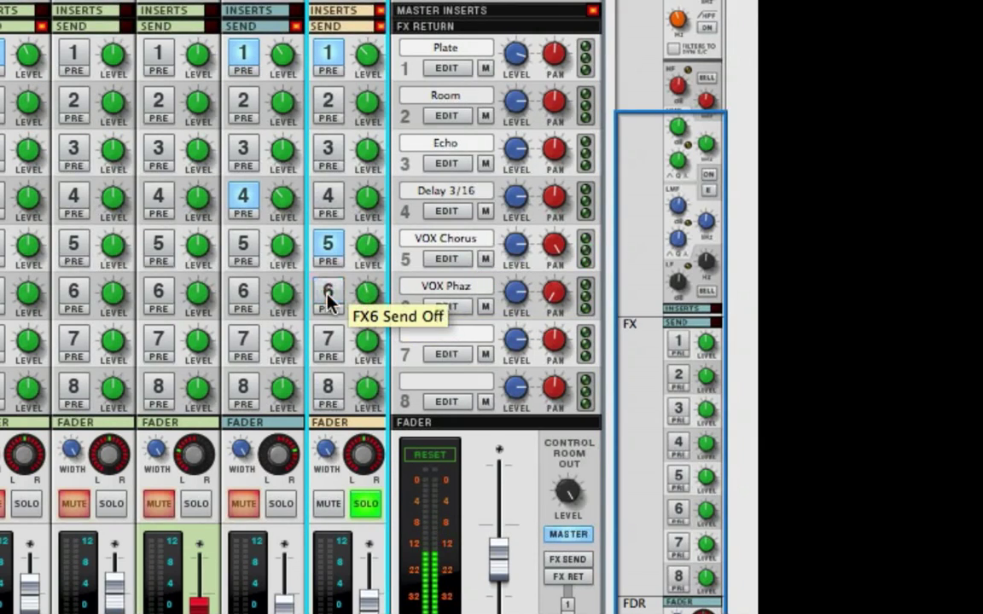
left_click(332, 250)
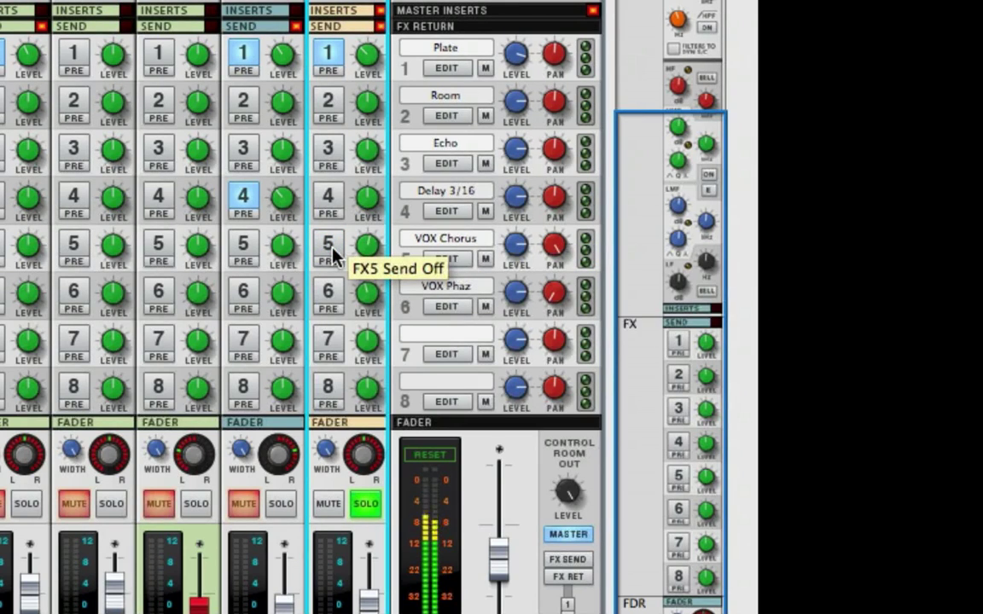
left_click(331, 254)
left_click(330, 292)
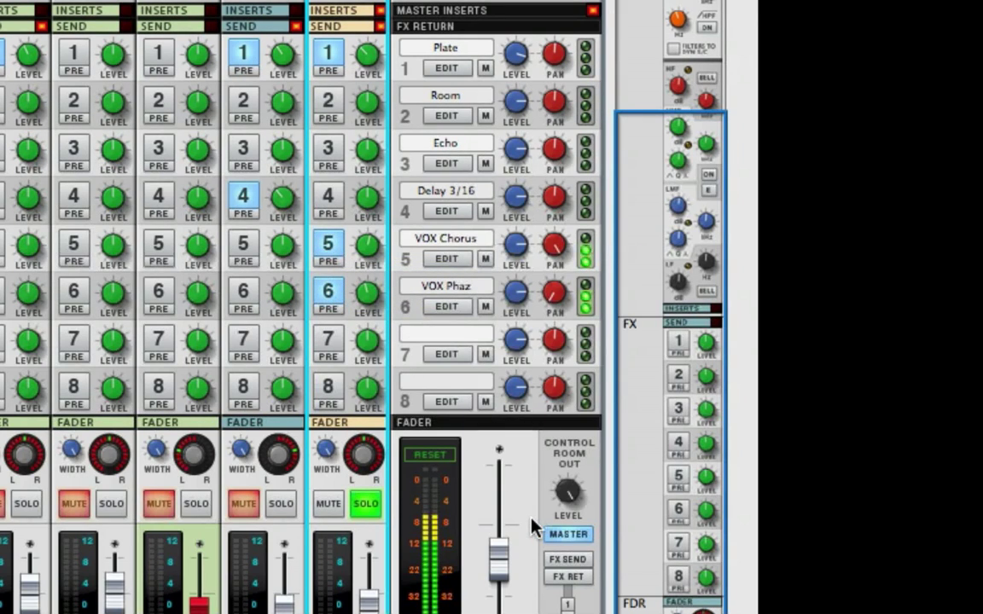
Step: Unsolo the VOX channel and lower the VOX Chorus return to -7.15 dB and the VOX Phaz return to about -11.6 dB
left_click(367, 507)
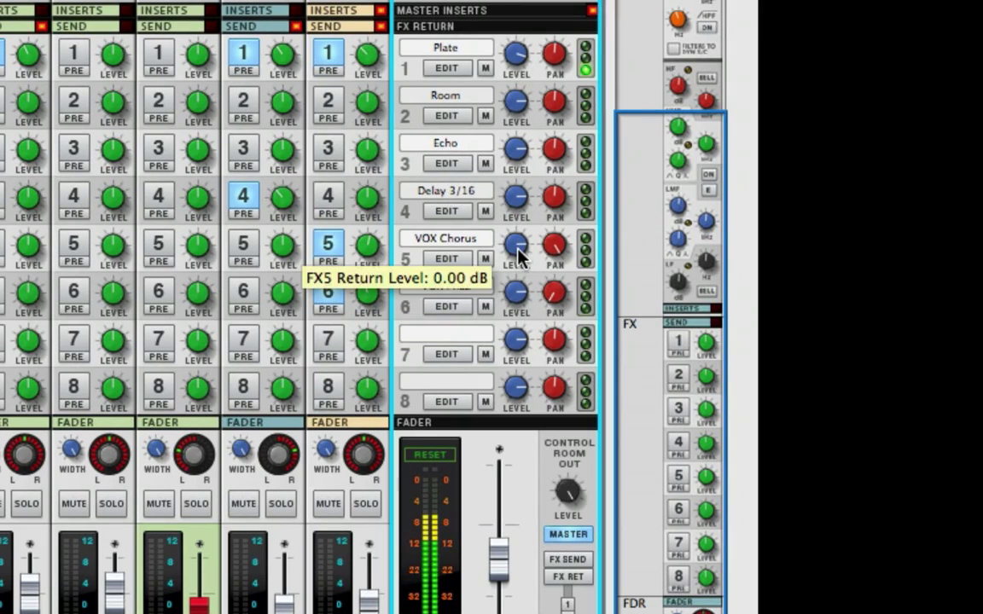
left_click_drag(521, 257, 521, 263)
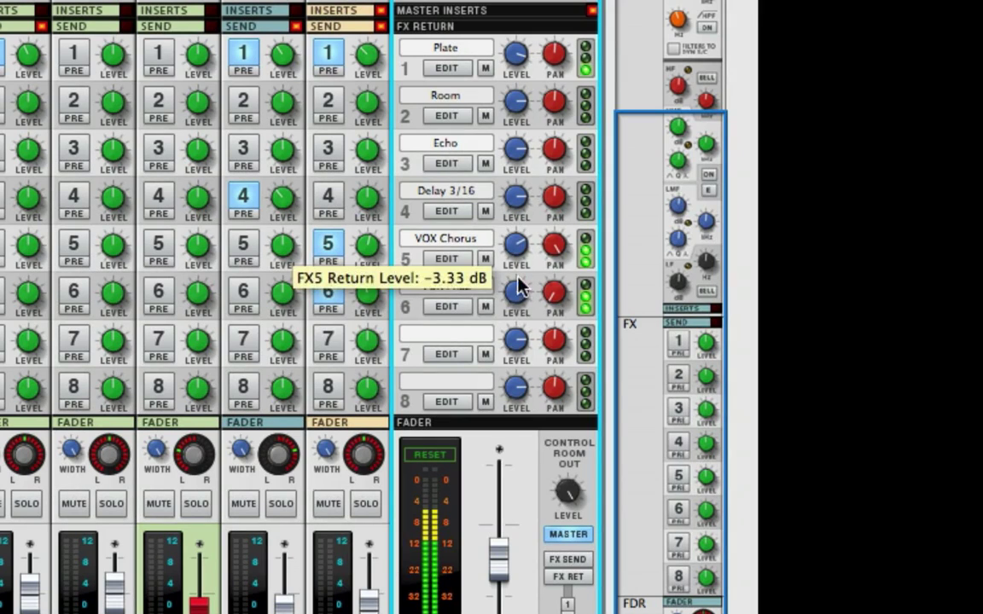
left_click_drag(522, 305, 518, 320)
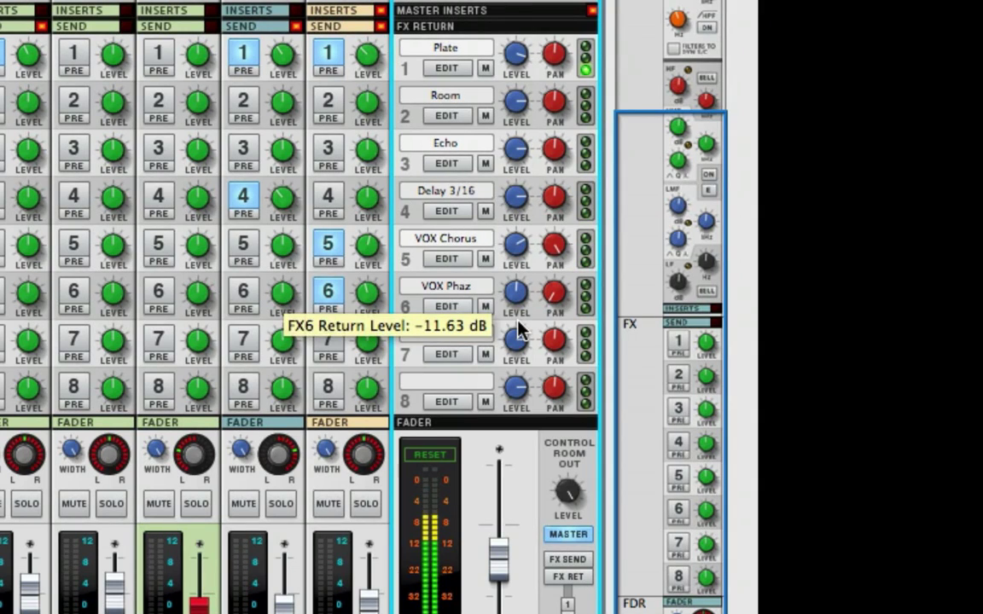
mouse_move(513, 243)
left_mouse_down()
mouse_move(512, 261)
mouse_move(512, 250)
left_mouse_up()
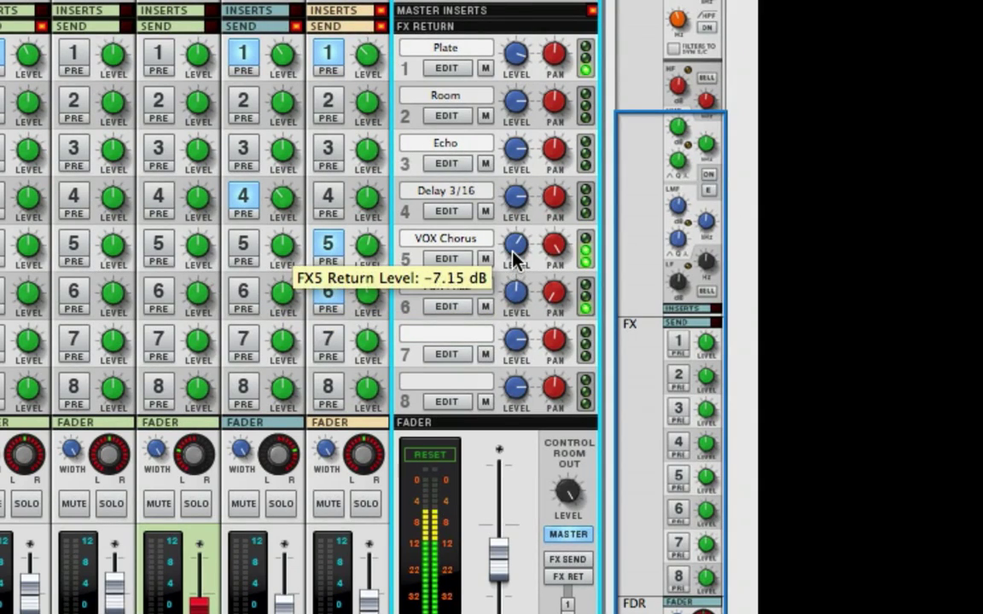
left_click_drag(510, 296, 510, 294)
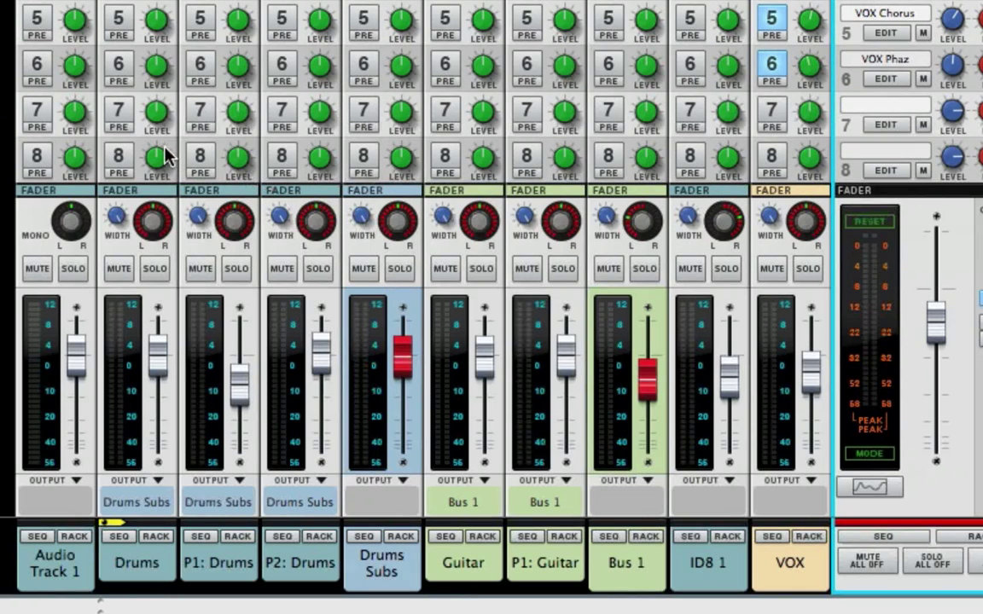
mouse_move(317, 126)
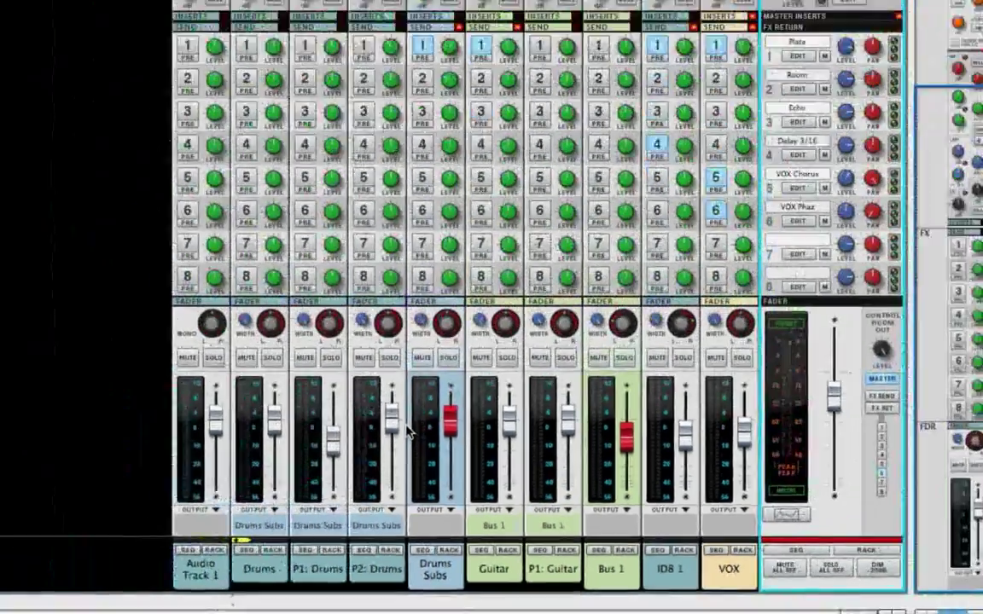
scroll(516, 245, "up", 10)
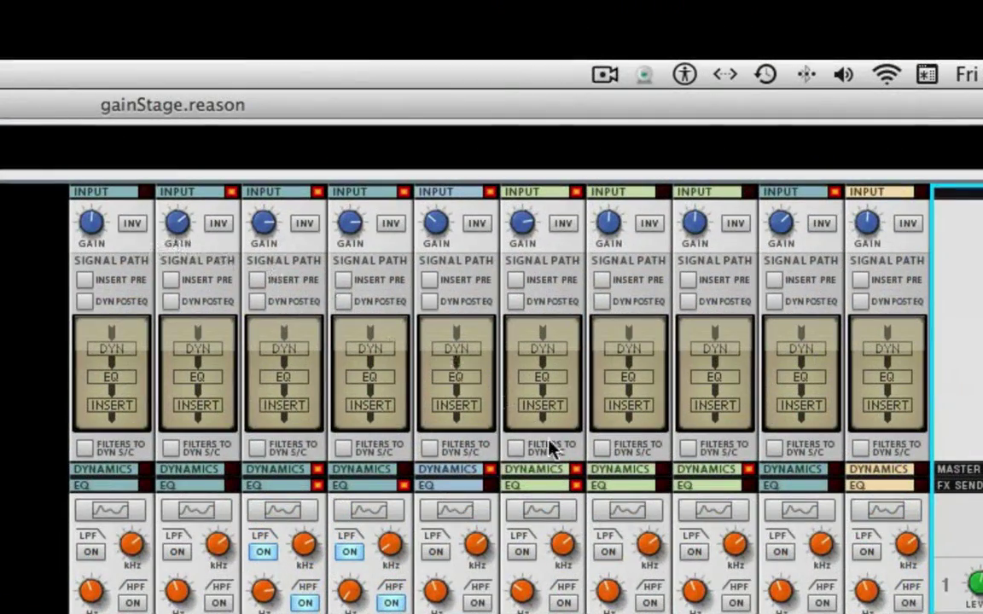
Step: Set the control room output level in the master section to 0.00 dB
scroll(557, 505, "down", 5)
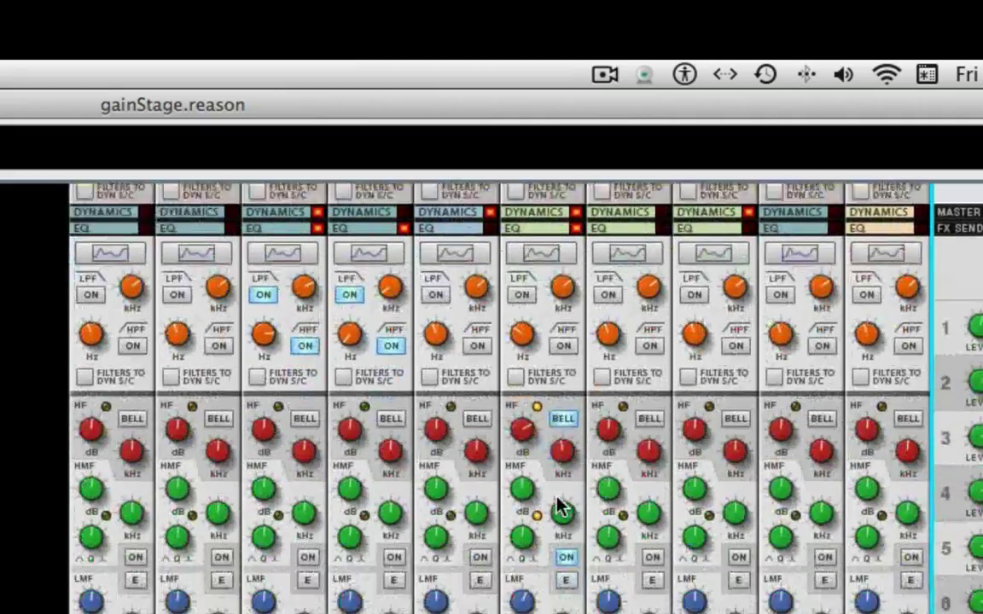
scroll(559, 507, "down", 6)
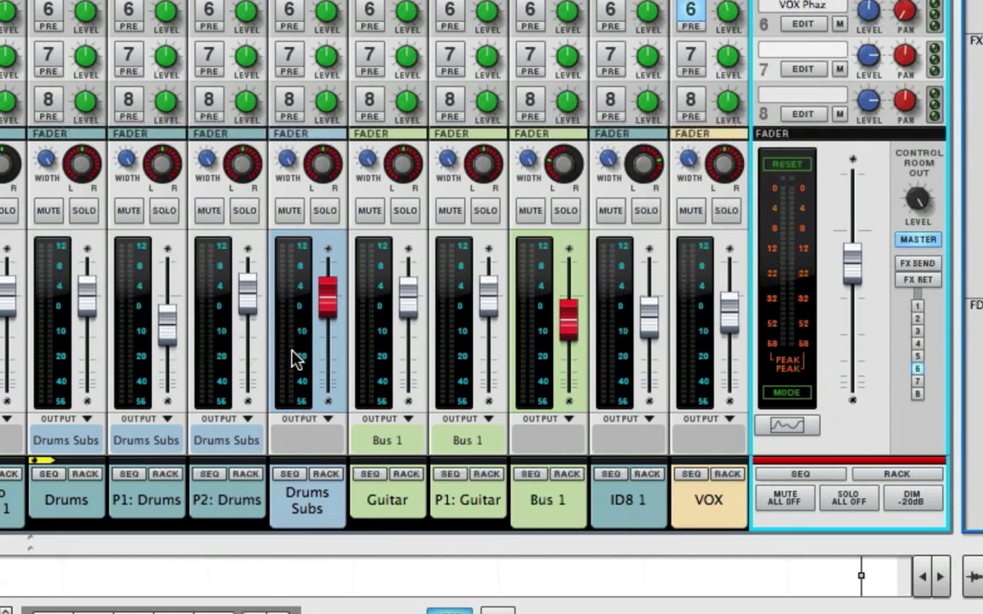
mouse_move(323, 362)
left_click_drag(924, 217, 924, 222)
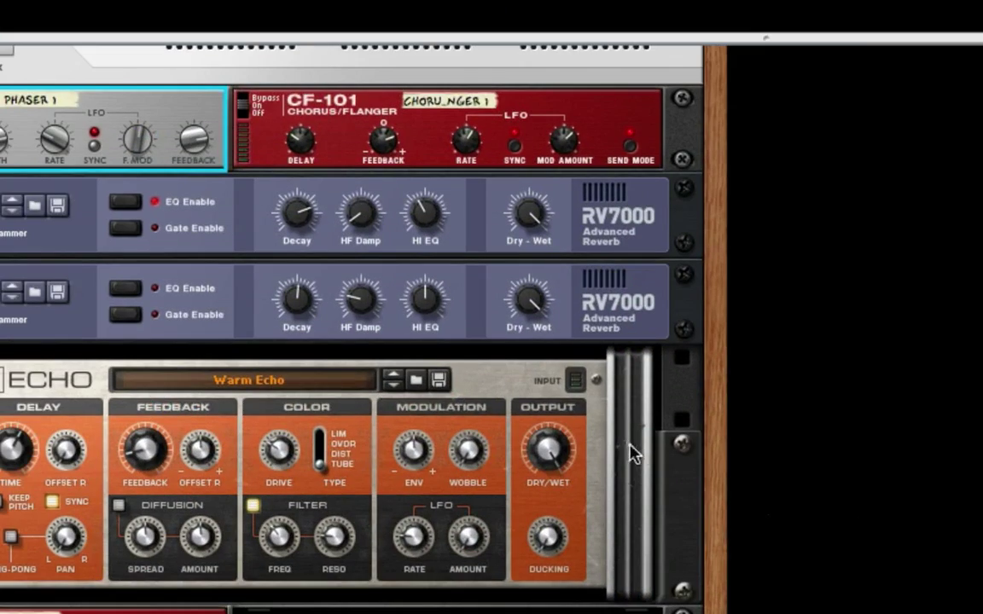
Step: Inspect the Control Room Out and Master Out connections on the rear of the rack's Master Section and return to the mixer
key("Tab")
scroll(629, 445, "up", 4)
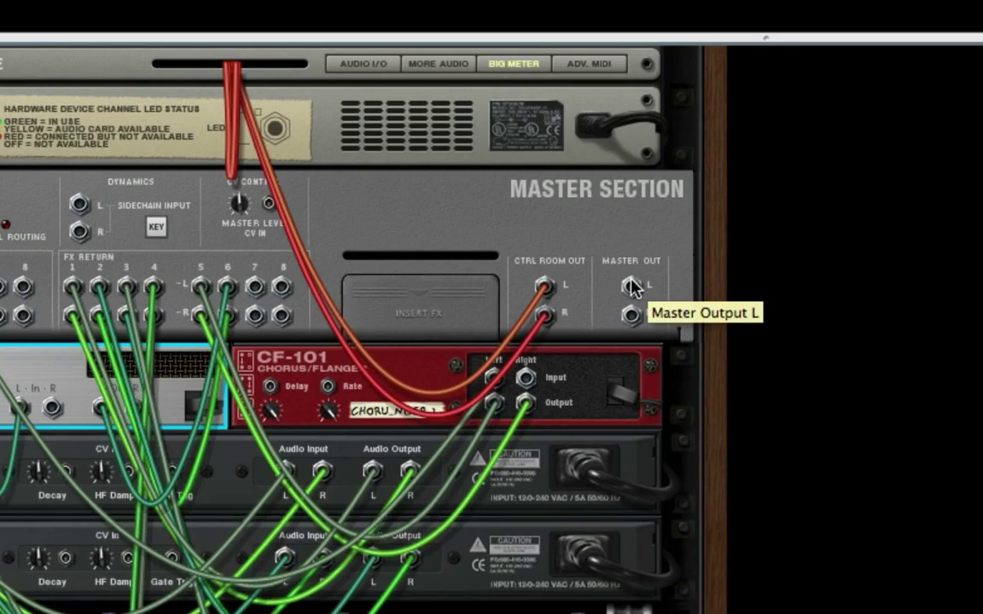
key("F5")
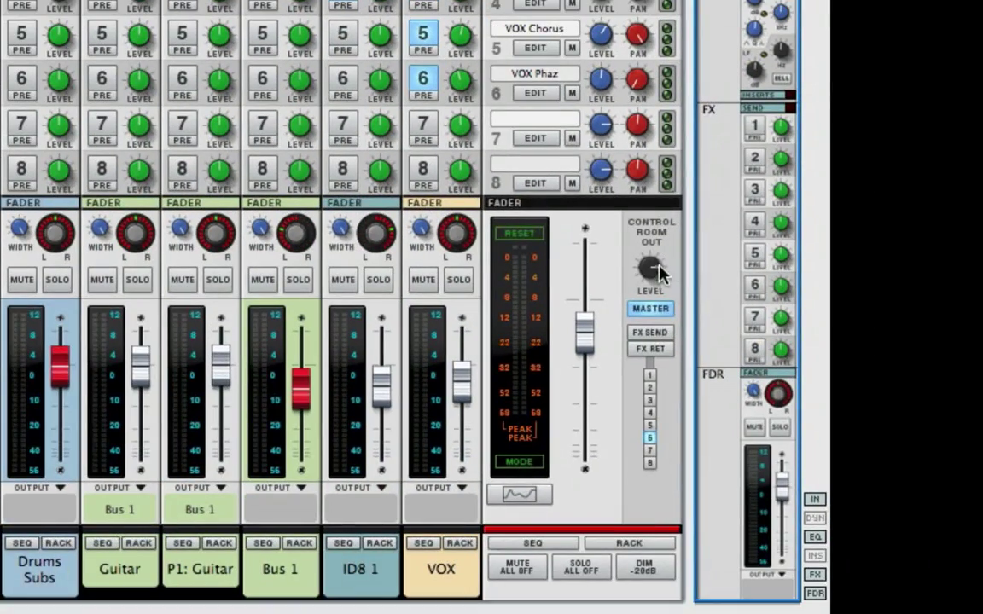
Step: Play the song and monitor the master meter and the FX return signals
mouse_move(660, 273)
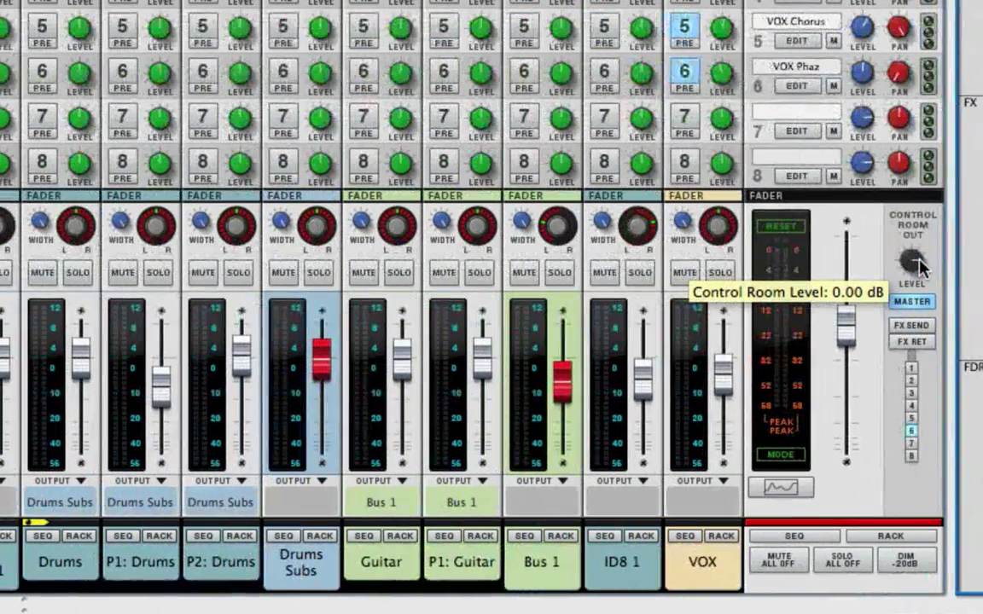
key("space")
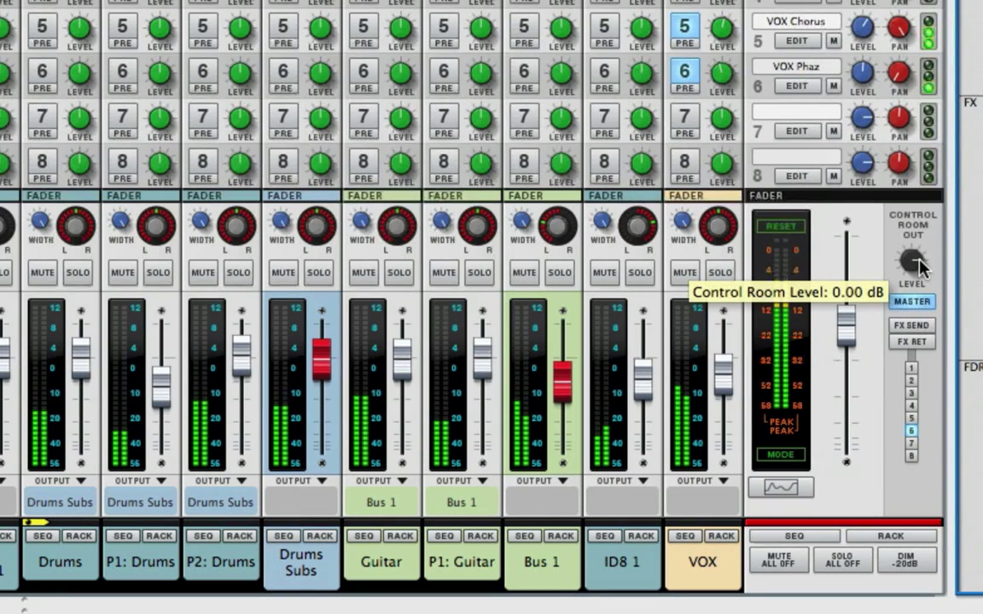
mouse_move(855, 418)
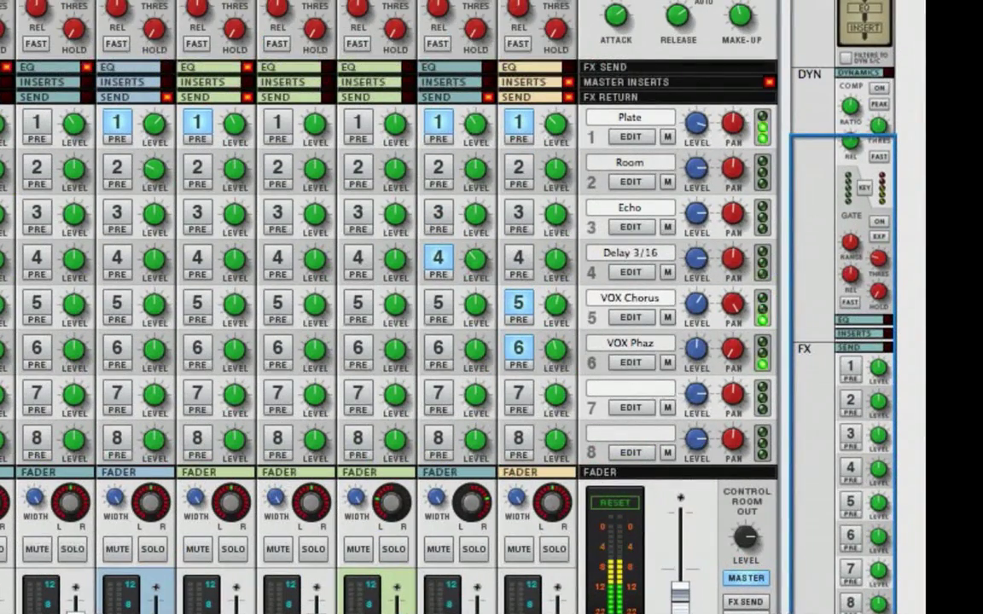
scroll(389, 230, "up", 5)
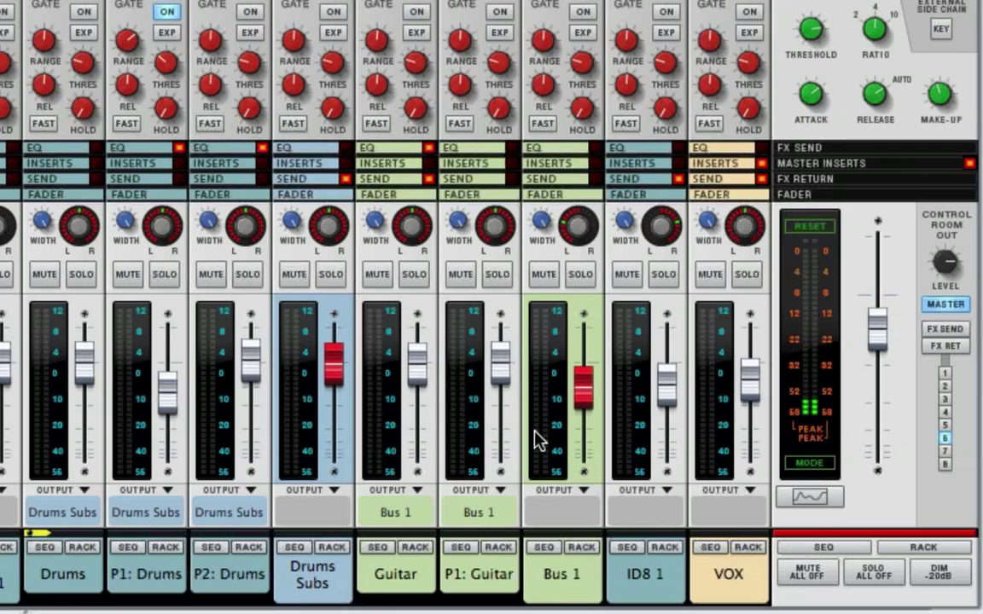
Step: Rename the Bus 1 channel as Guitar Sub
double_click(563, 579)
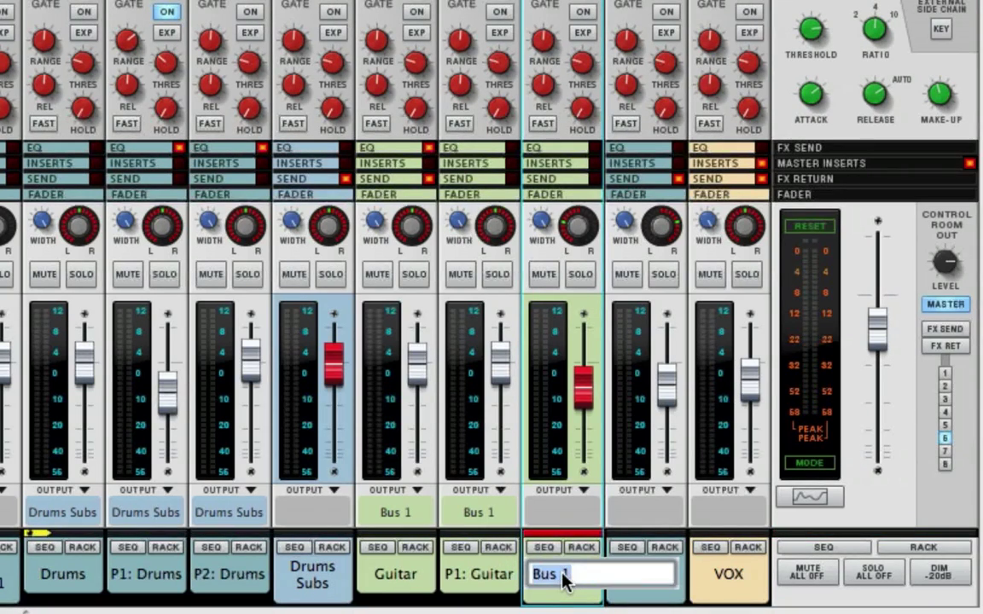
type("Gui")
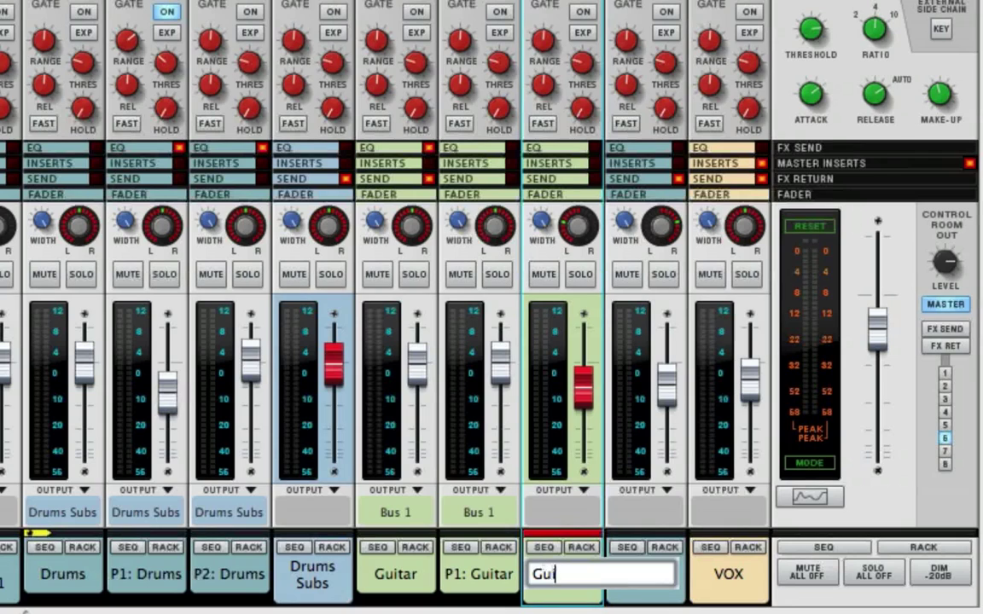
type("tar Sub")
key("Return")
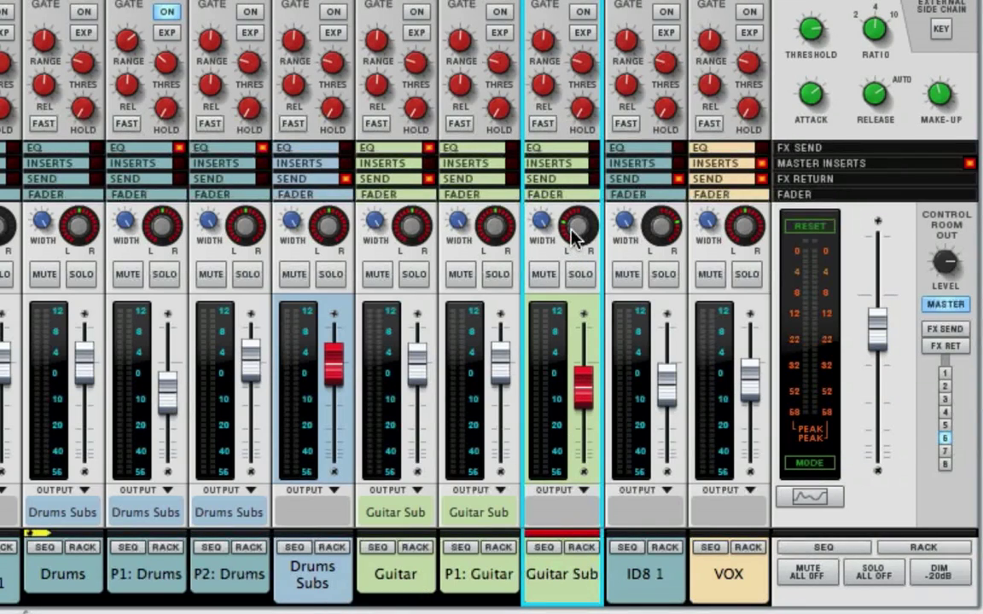
mouse_move(657, 233)
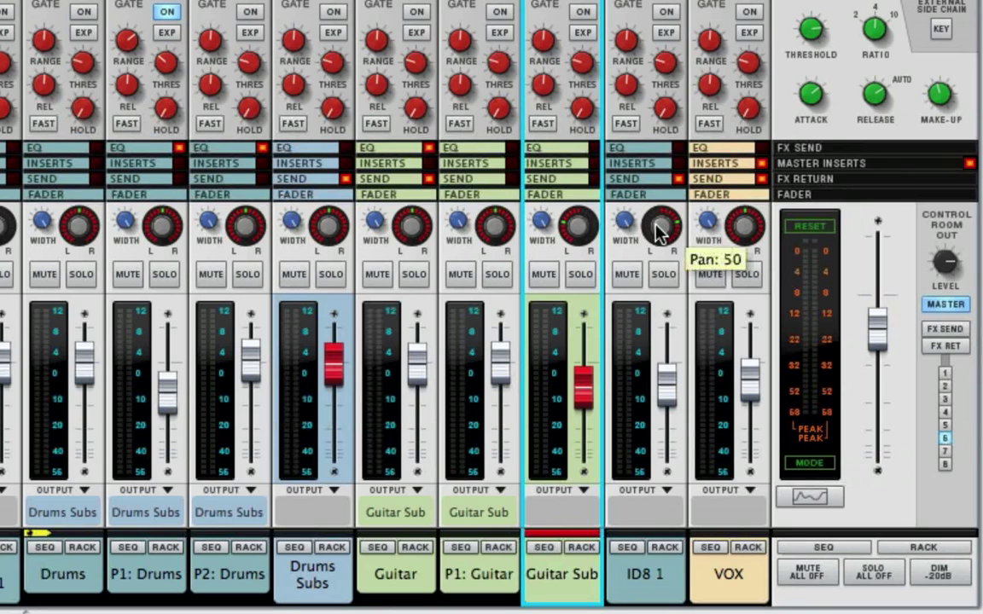
mouse_move(738, 237)
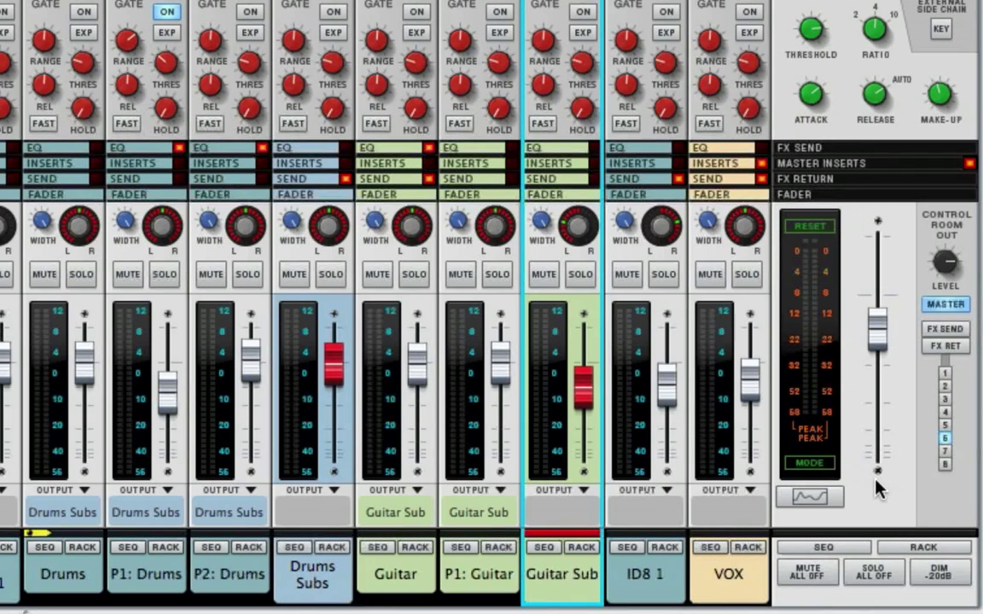
mouse_move(877, 487)
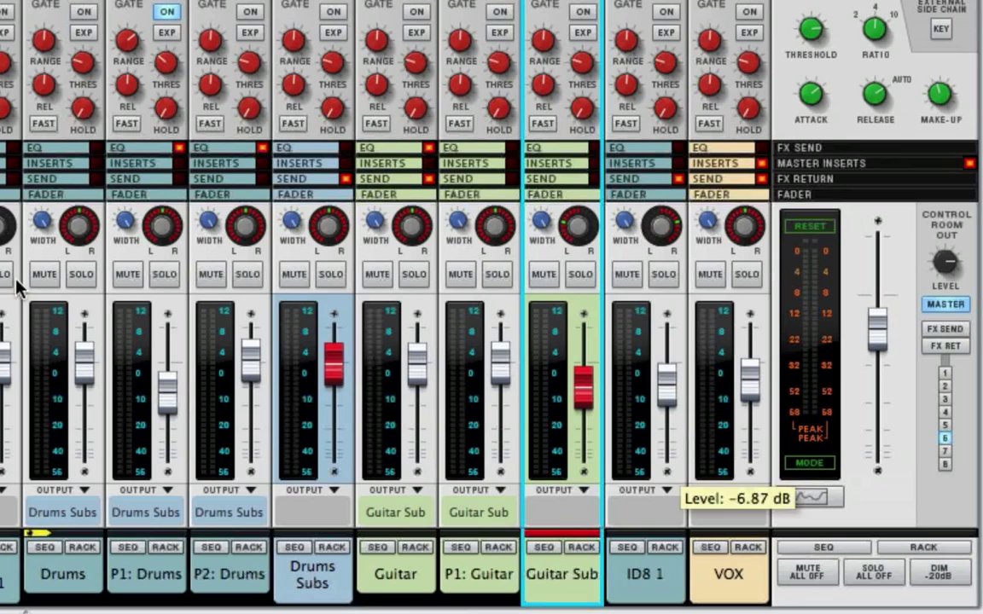